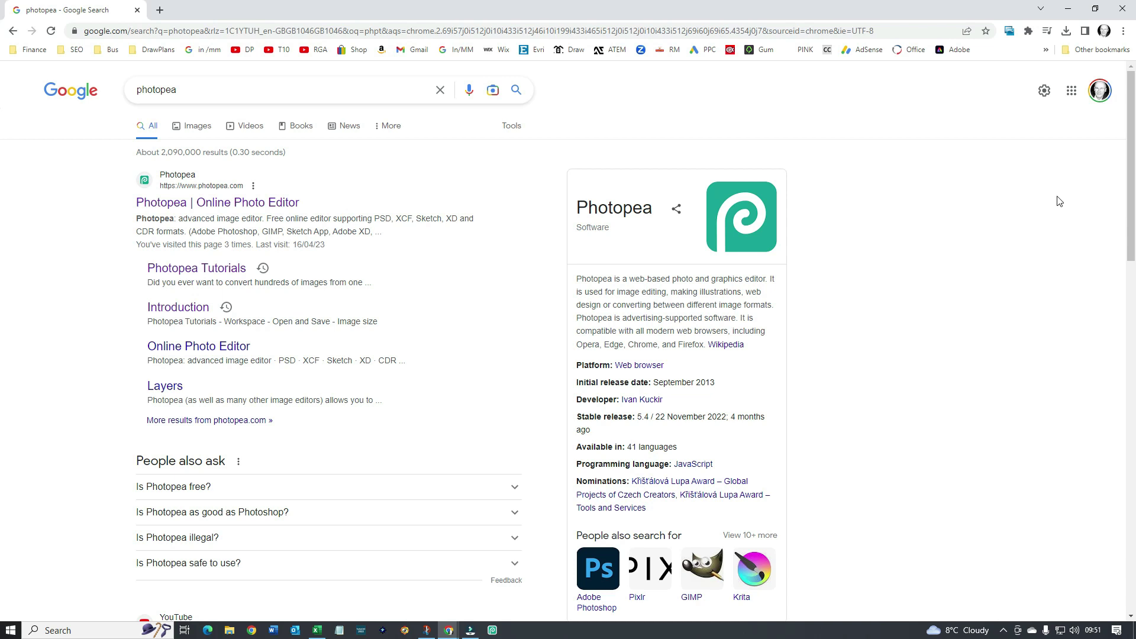
Step: Open the 'Photopea | Online Photo Editor' result from the Google search page
click(171, 204)
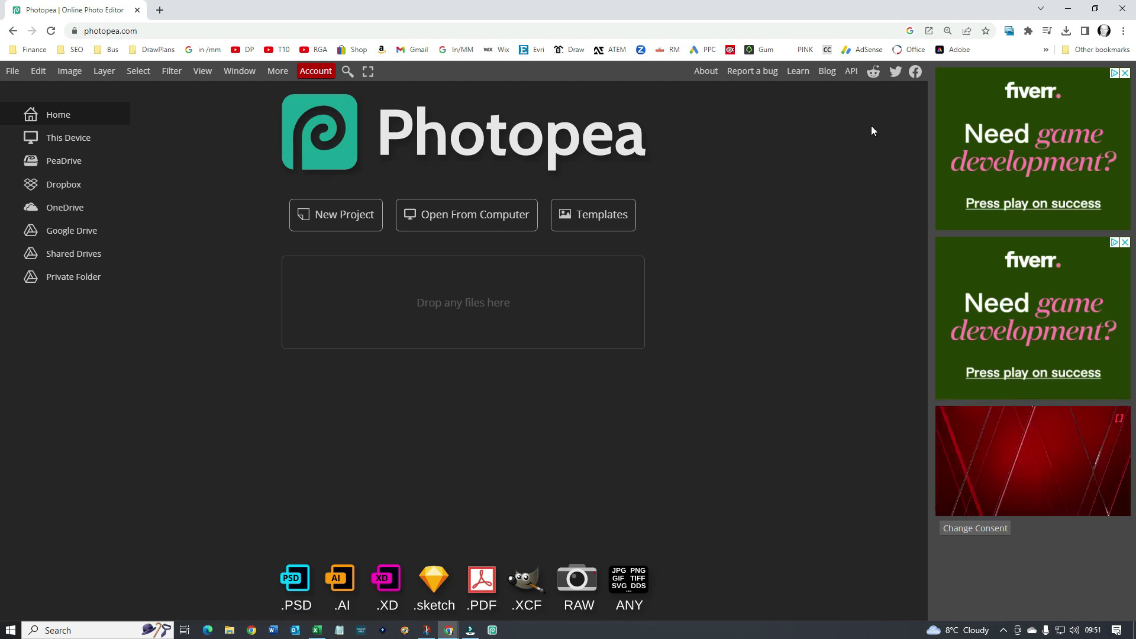
click(310, 69)
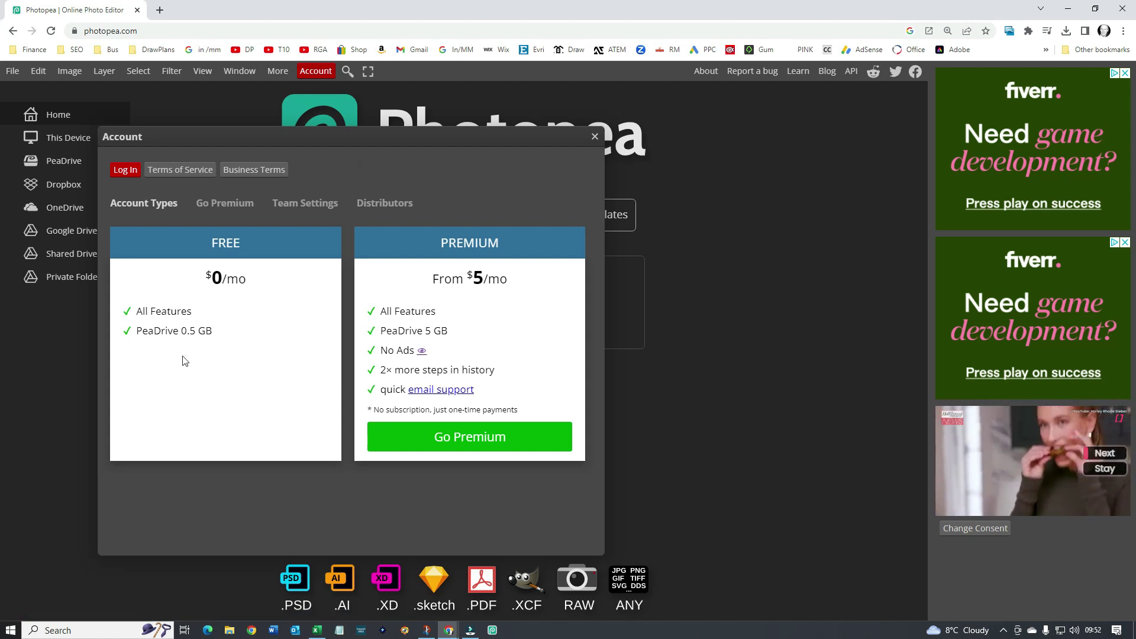
click(595, 139)
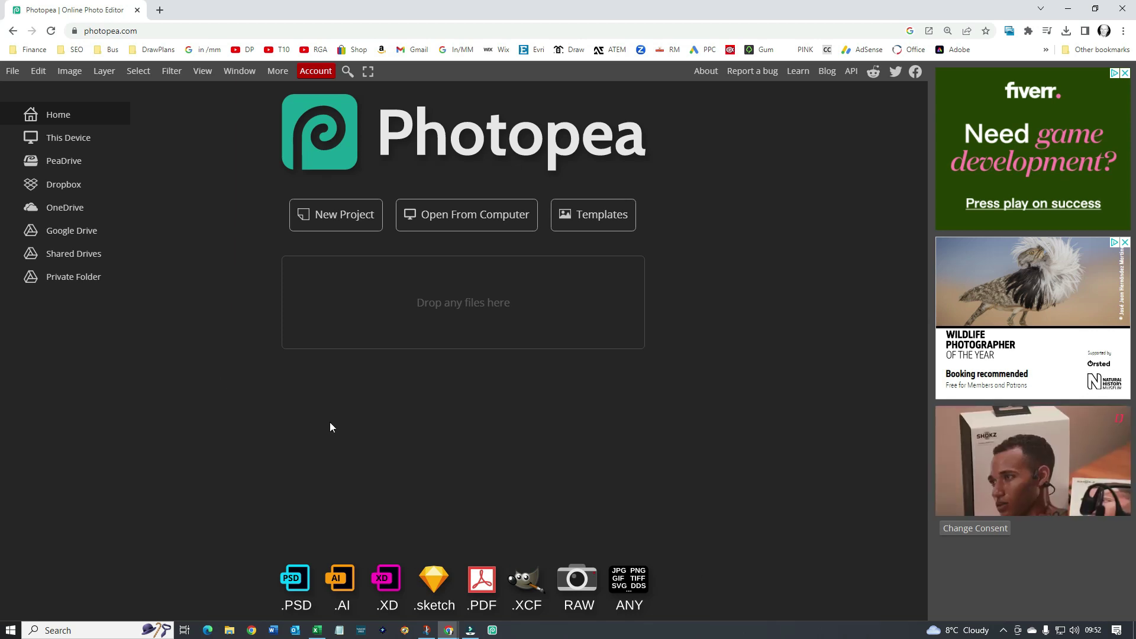
Step: Take a webcam picture from File > Open More and place it into a New Project
click(12, 72)
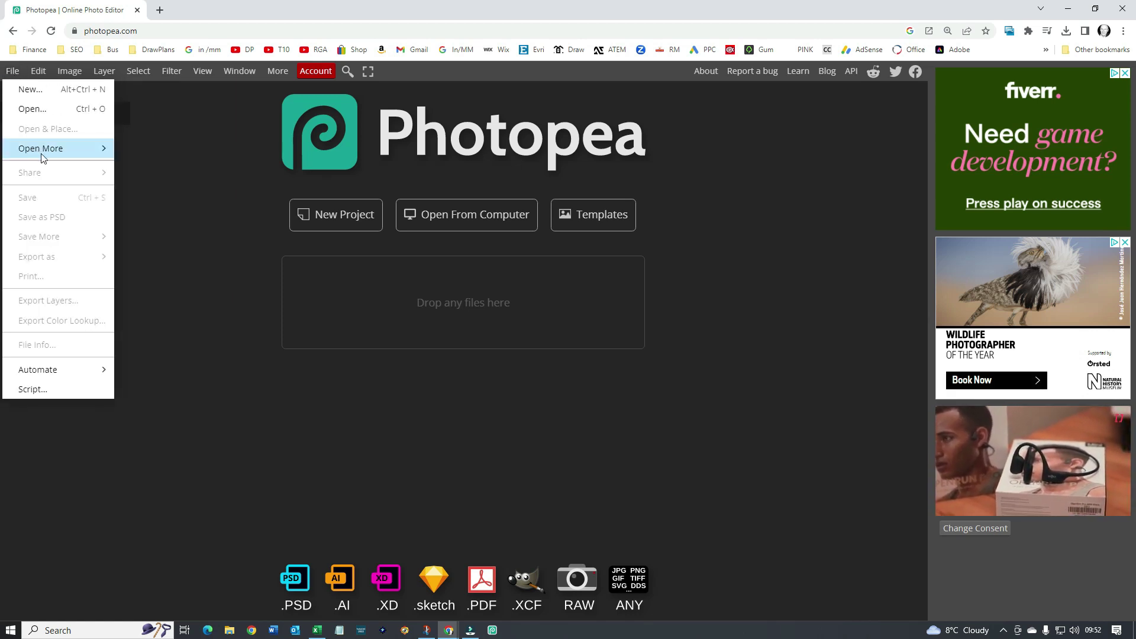
mouse_move(44, 151)
click(164, 190)
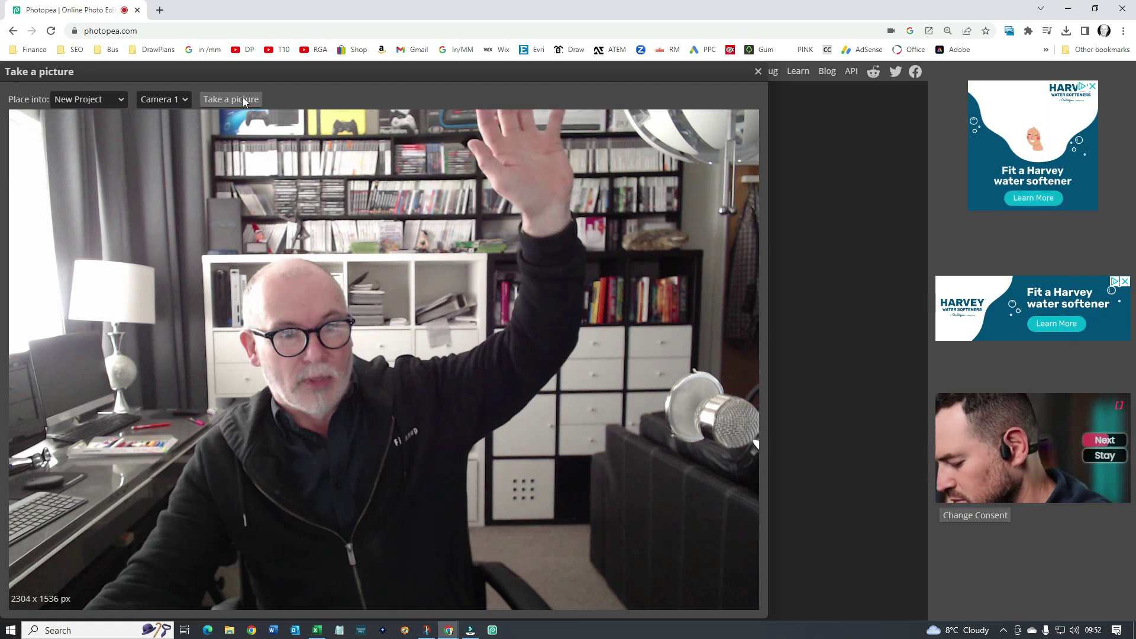
click(244, 102)
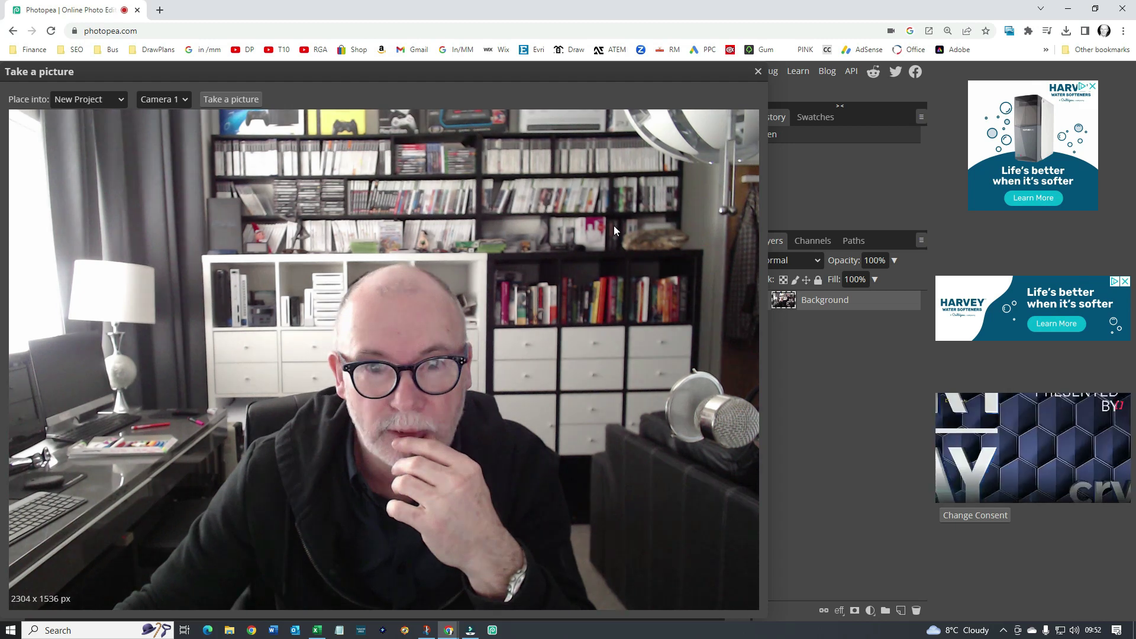
Step: Close the camera dialog, scale the snapshot to about 71%, and move it up and right
click(758, 71)
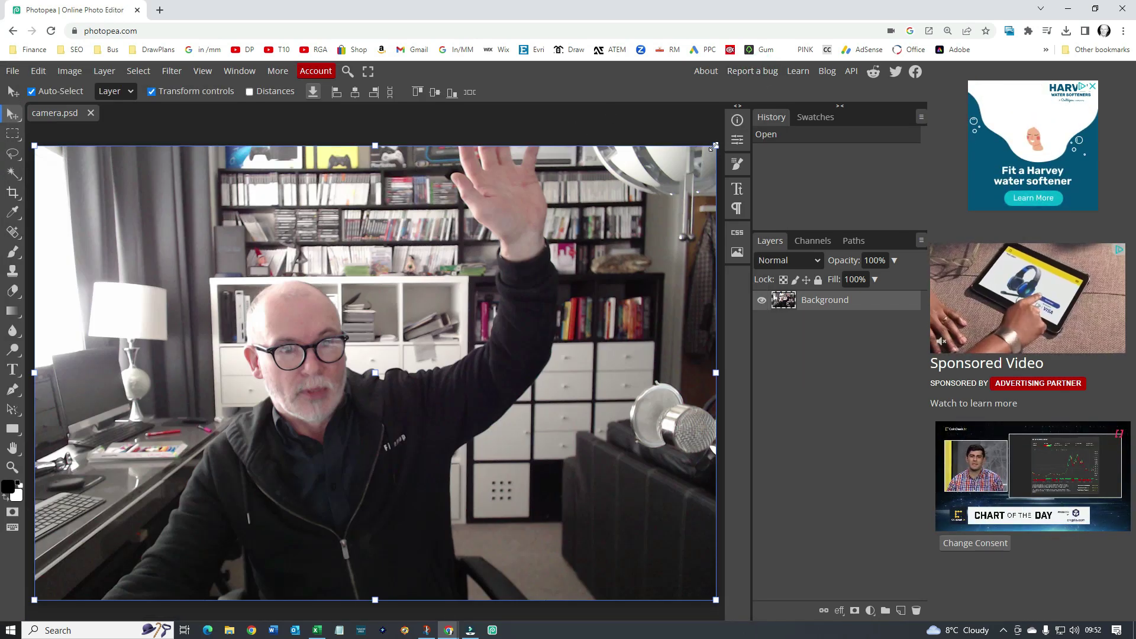
drag(716, 146, 476, 249)
drag(440, 307, 558, 225)
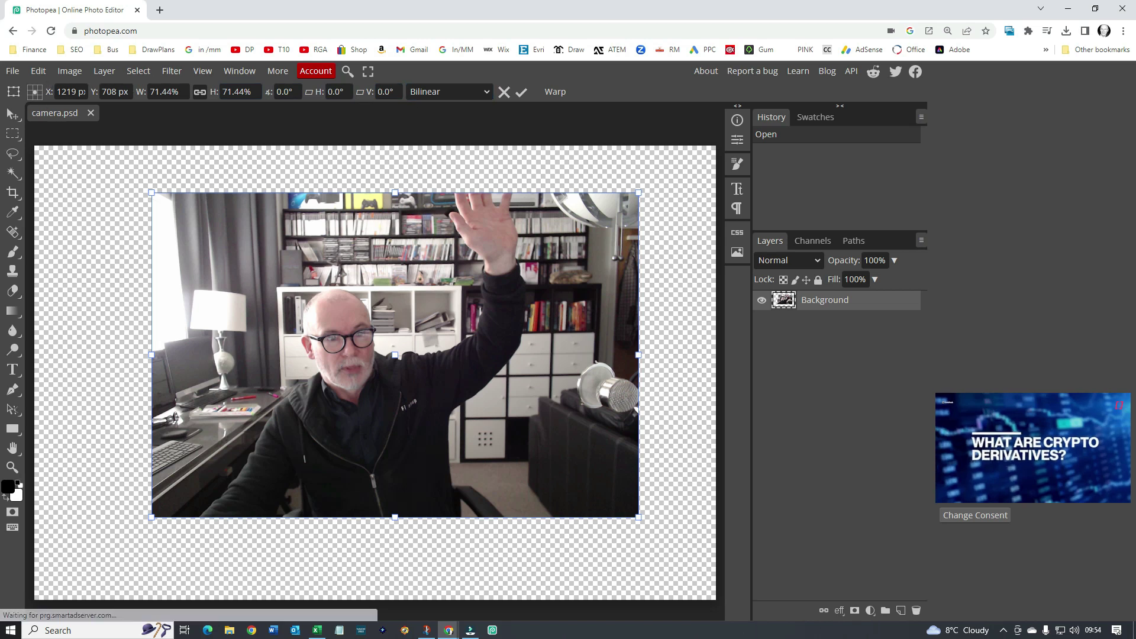
Step: Rescale the photo to 74.13% and view its RGB, Red, Green and Blue channels
drag(152, 193, 205, 252)
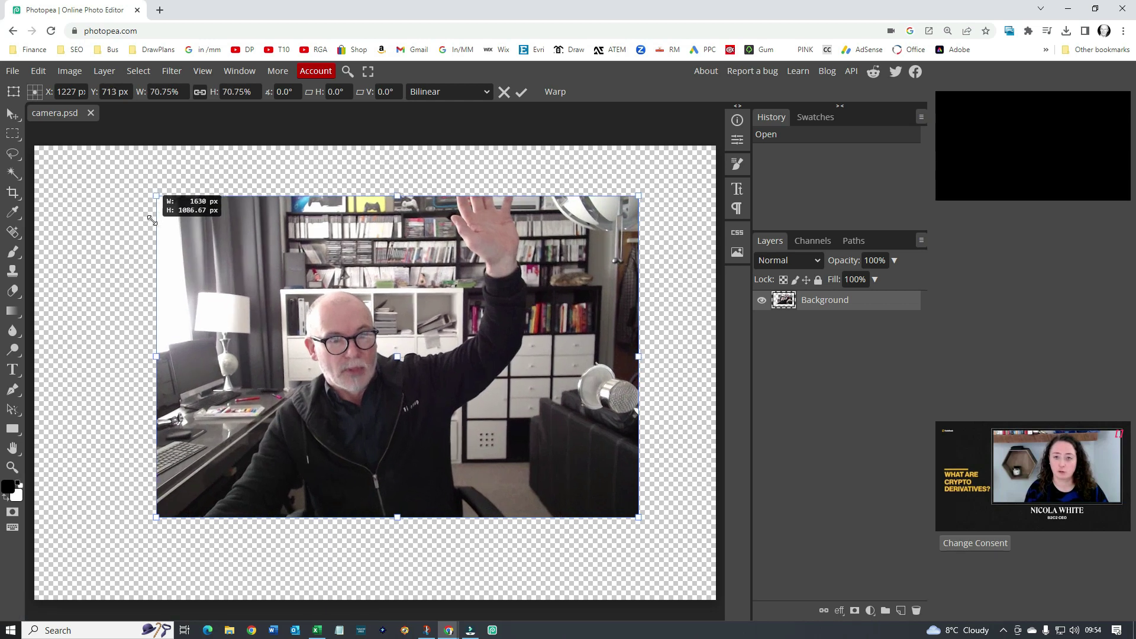
drag(150, 219, 126, 198)
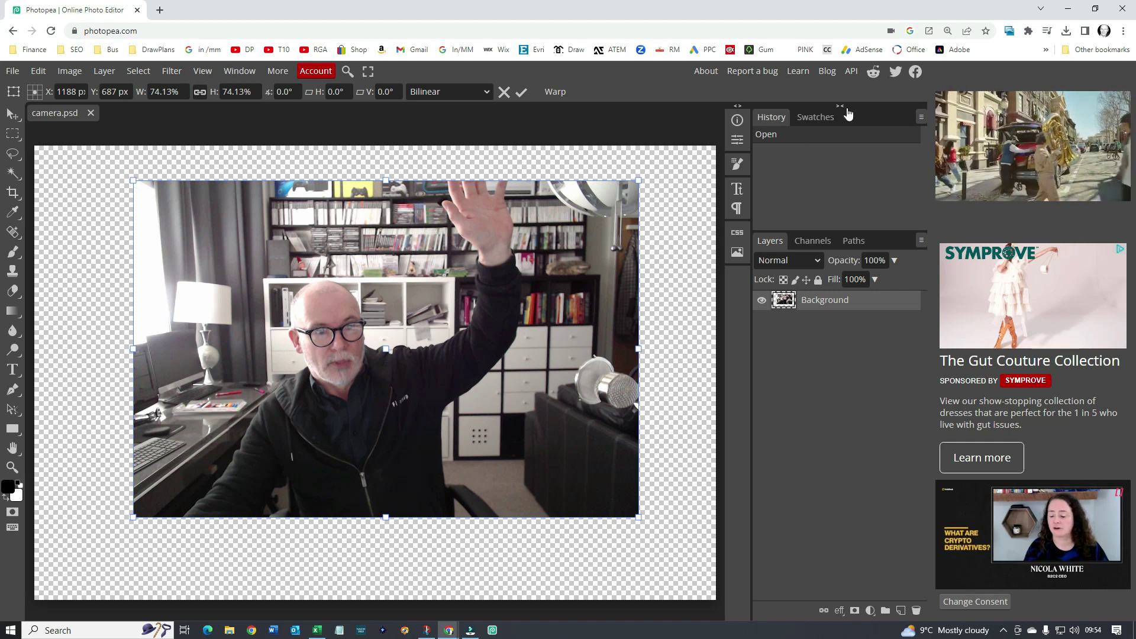
click(816, 238)
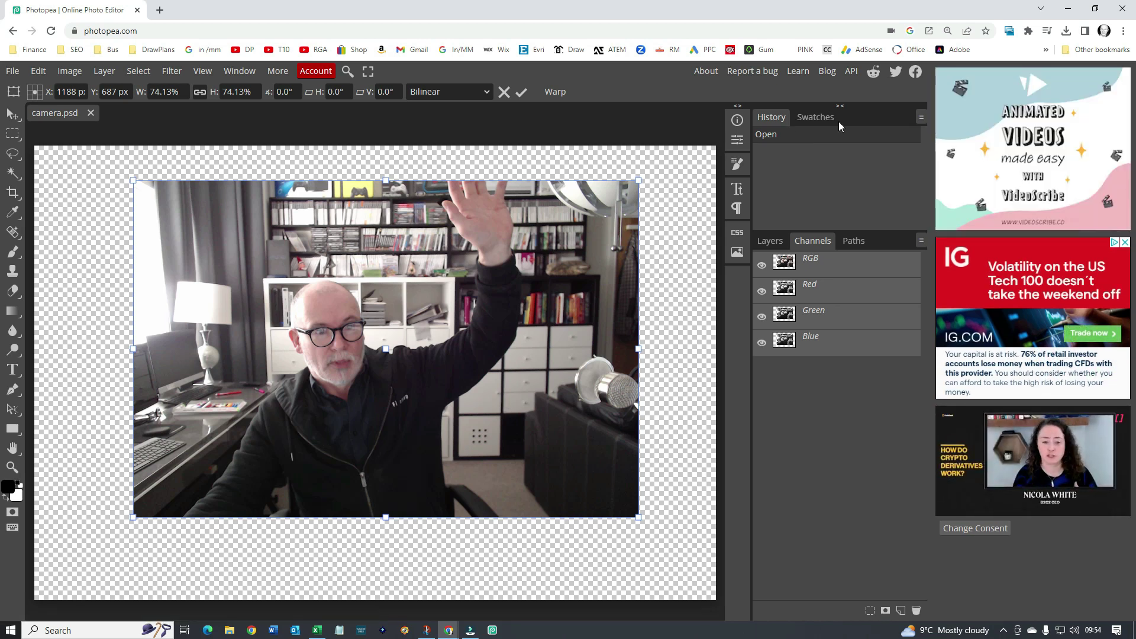
click(738, 108)
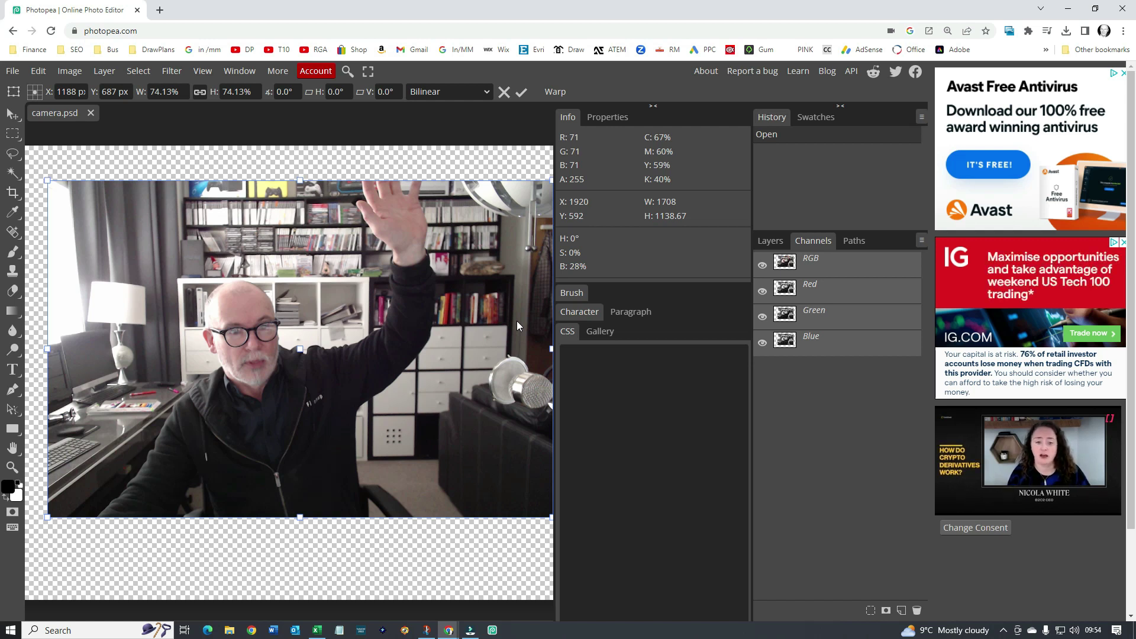
Step: Collapse both side panel columns and merge the Adjustments and Filters page into the editor window
click(655, 106)
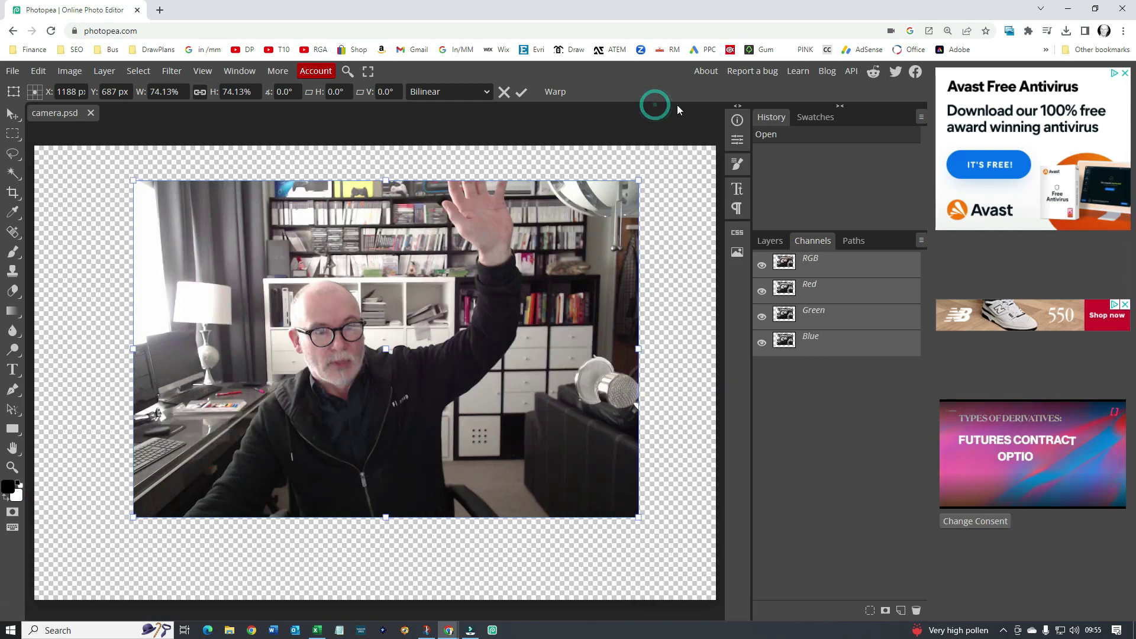
click(841, 108)
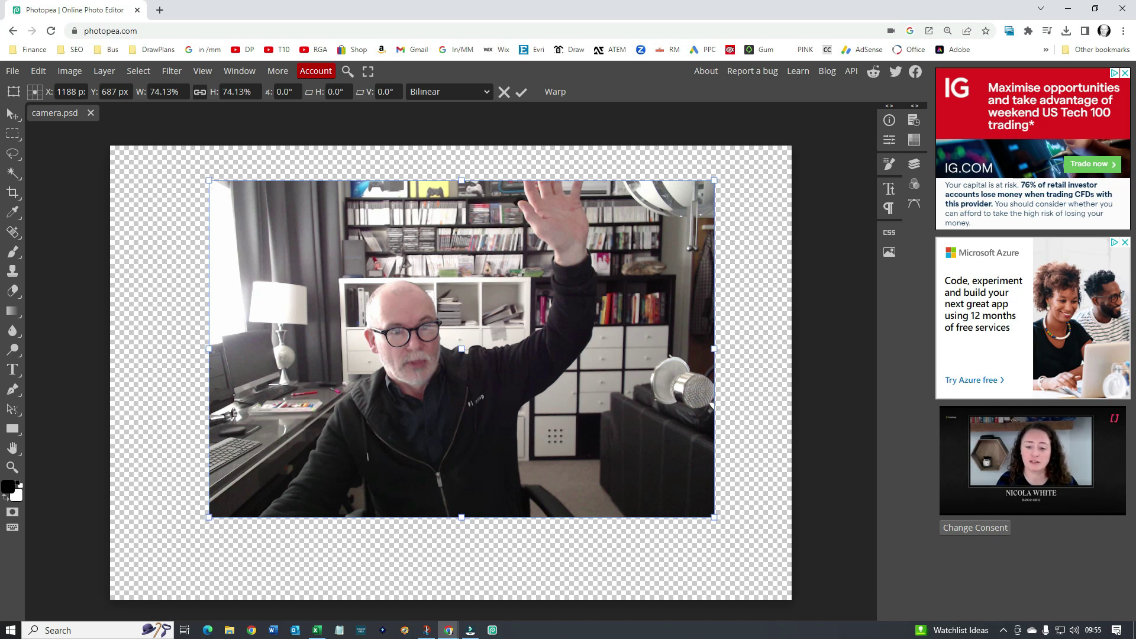
mouse_move(1135, 11)
mouse_down()
mouse_move(1060, 13)
mouse_move(1135, 12)
mouse_up()
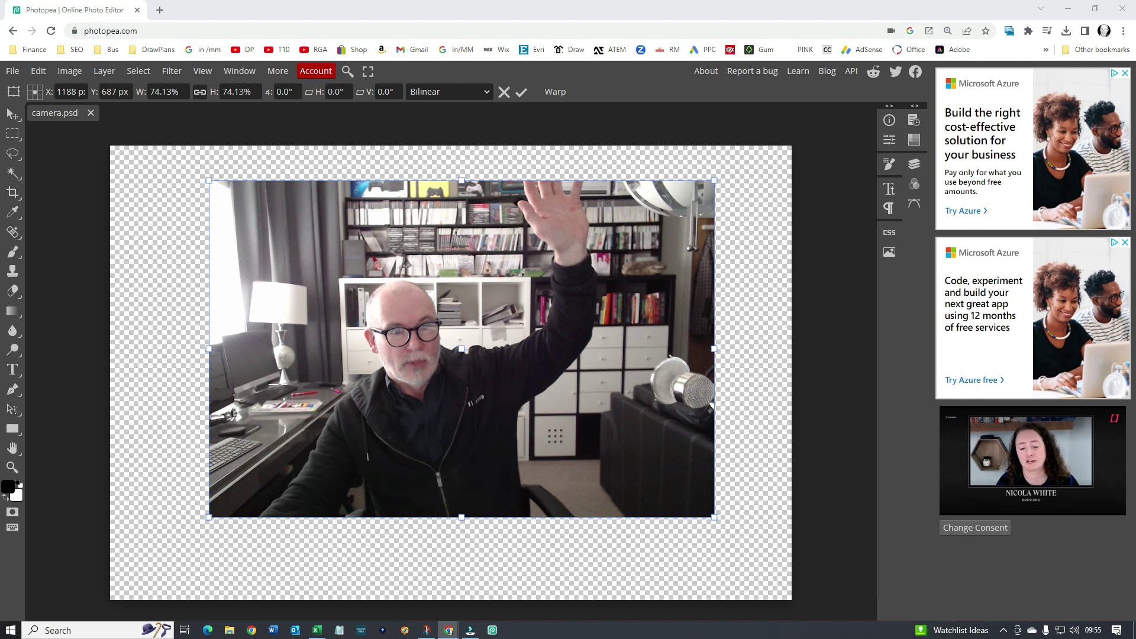
drag(1135, 12, 538, 17)
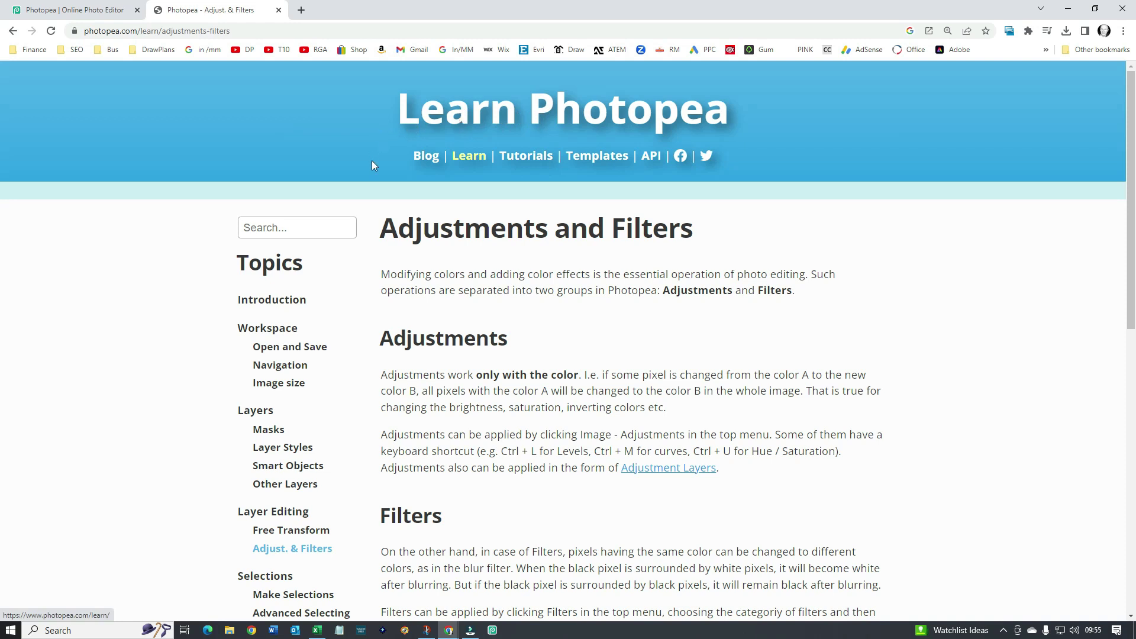
Step: Open the Workspace help topic, restore the browser window and return to the editor
click(275, 330)
scroll(277, 323, down, 1)
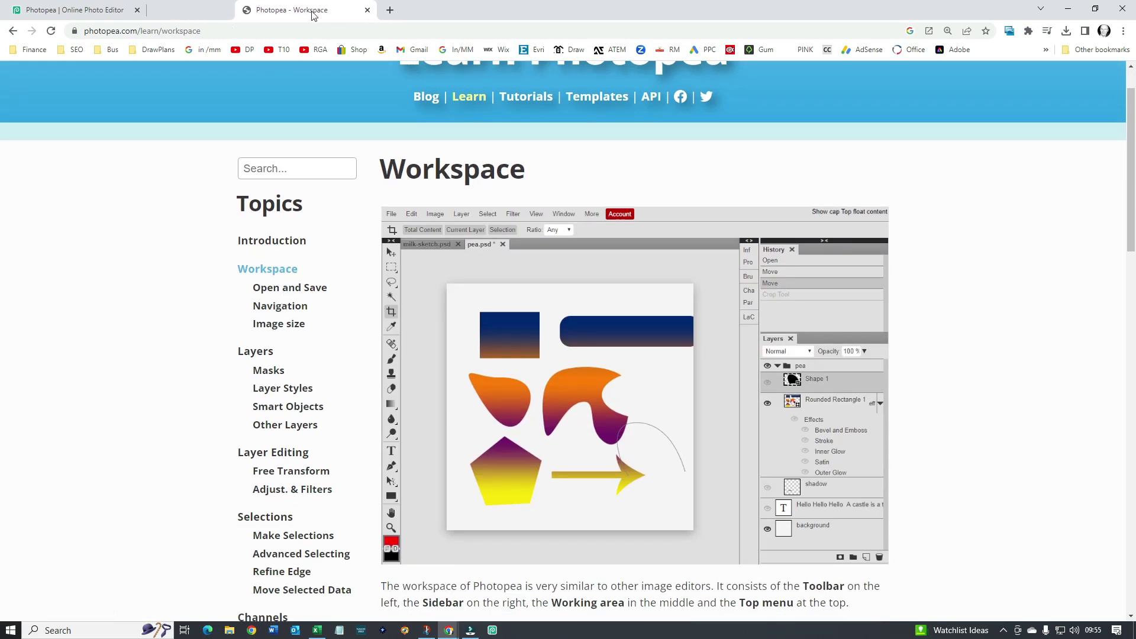
click(1094, 8)
click(190, 62)
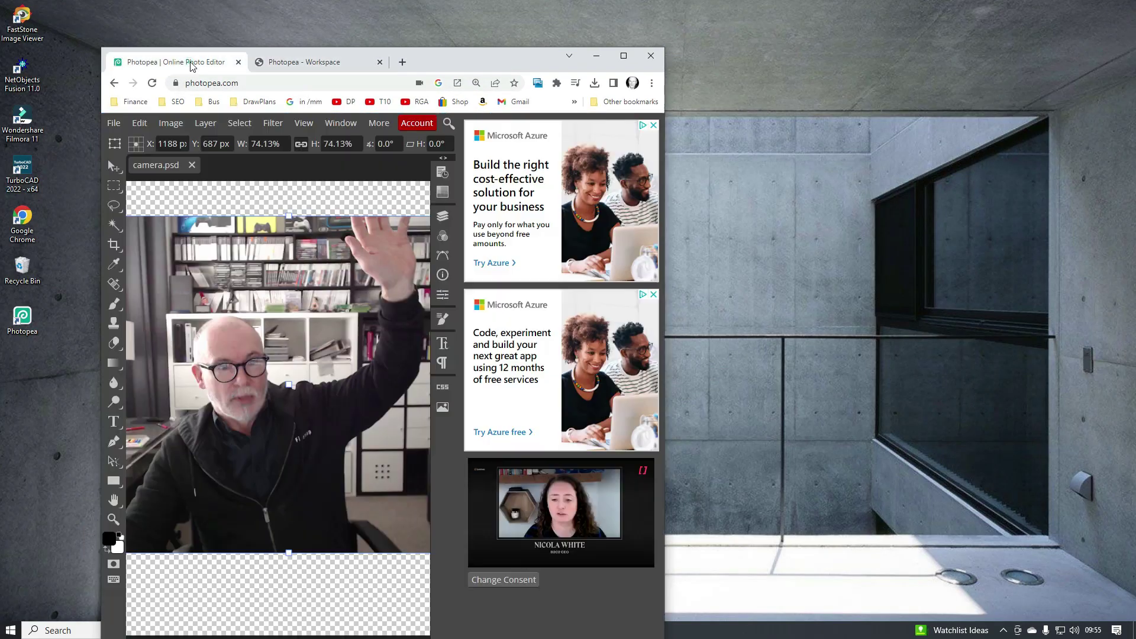
Step: Split the Workspace page into its own window and arrange it beside the editor
drag(293, 62, 666, 61)
drag(419, 70, 383, 48)
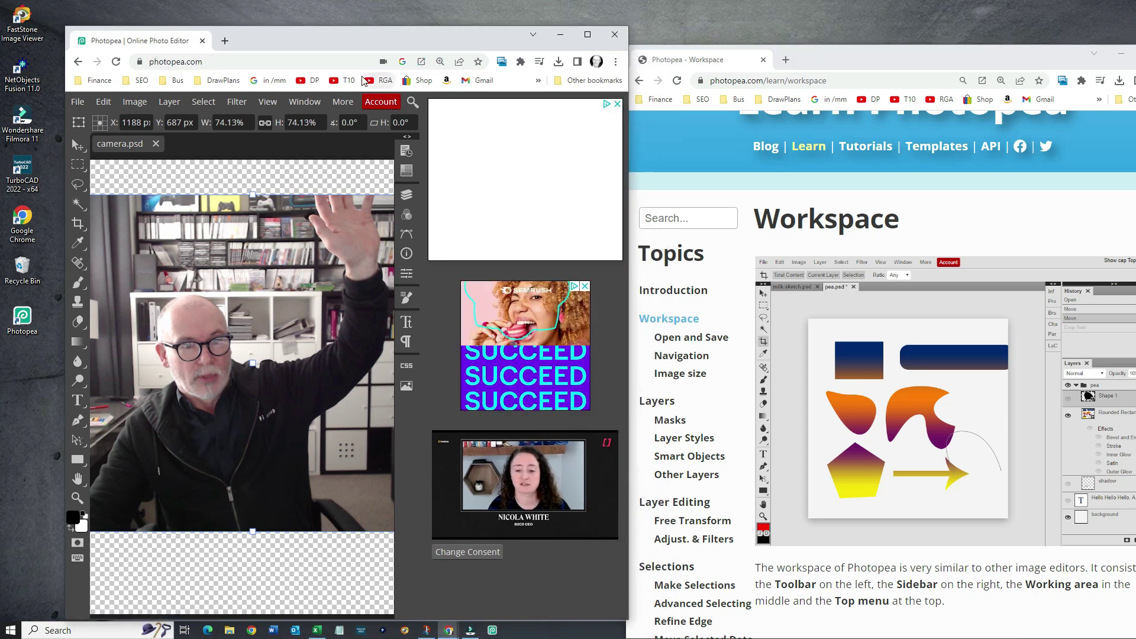
drag(848, 56, 843, 42)
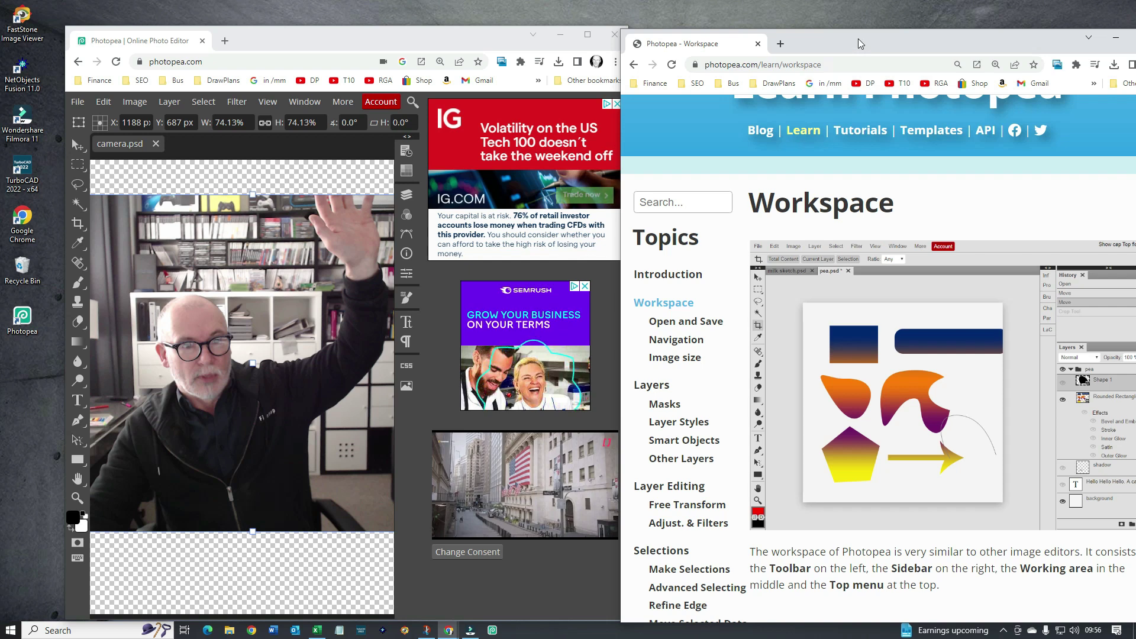
drag(852, 44, 788, 36)
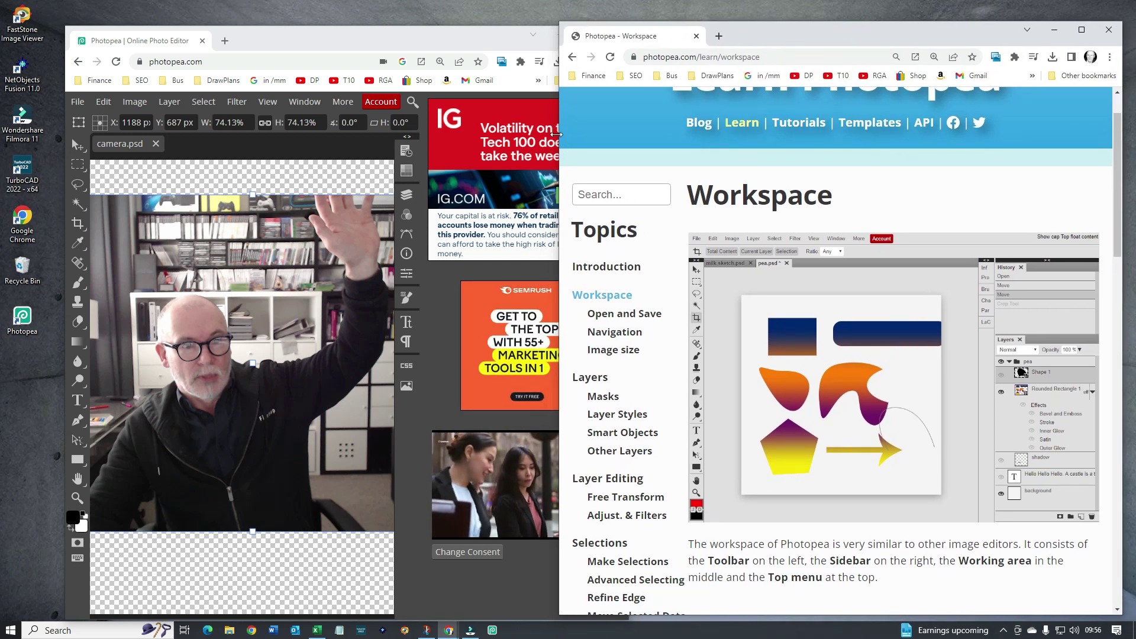
drag(563, 145, 708, 132)
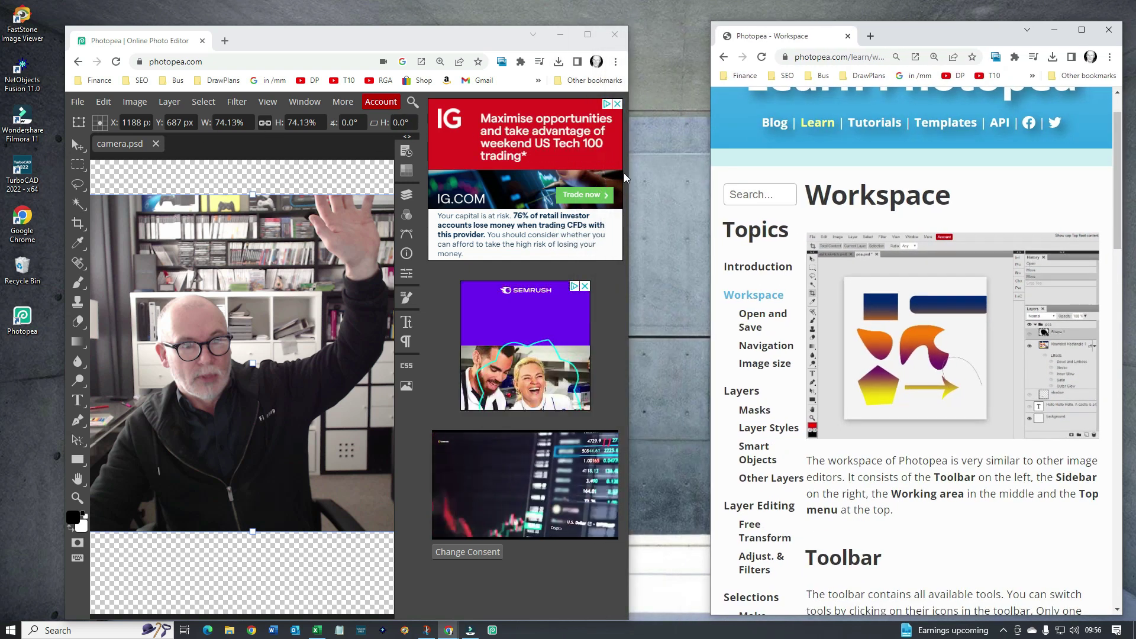
drag(628, 177, 684, 169)
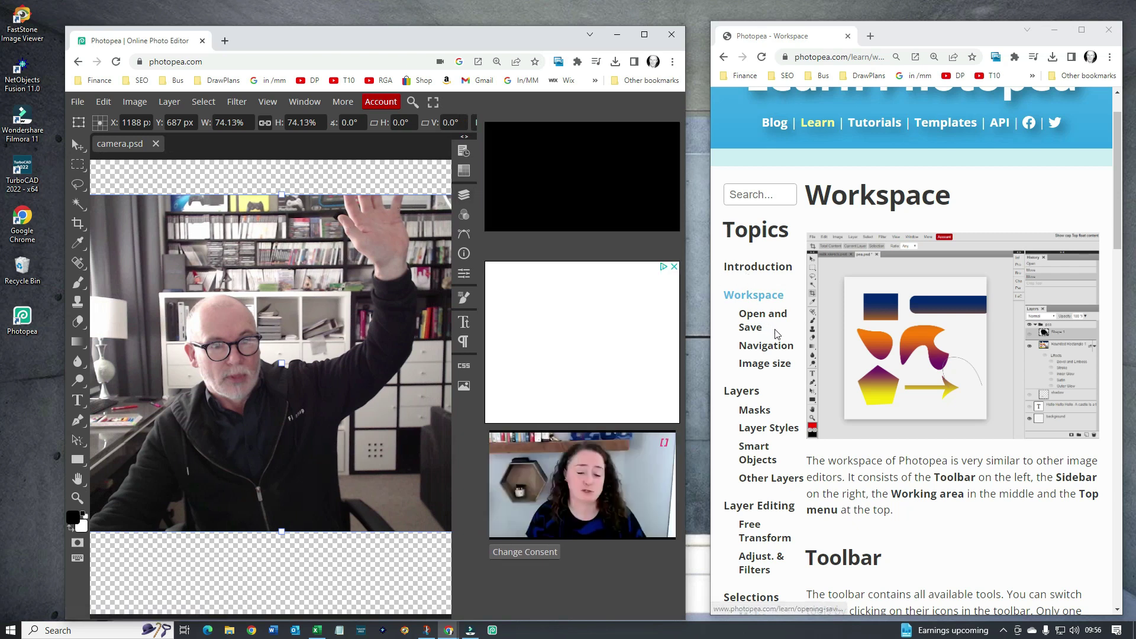
Step: Open the Navigation help topic, merge it into the editor's window, and maximize the window
scroll(758, 267, down, 2)
click(761, 232)
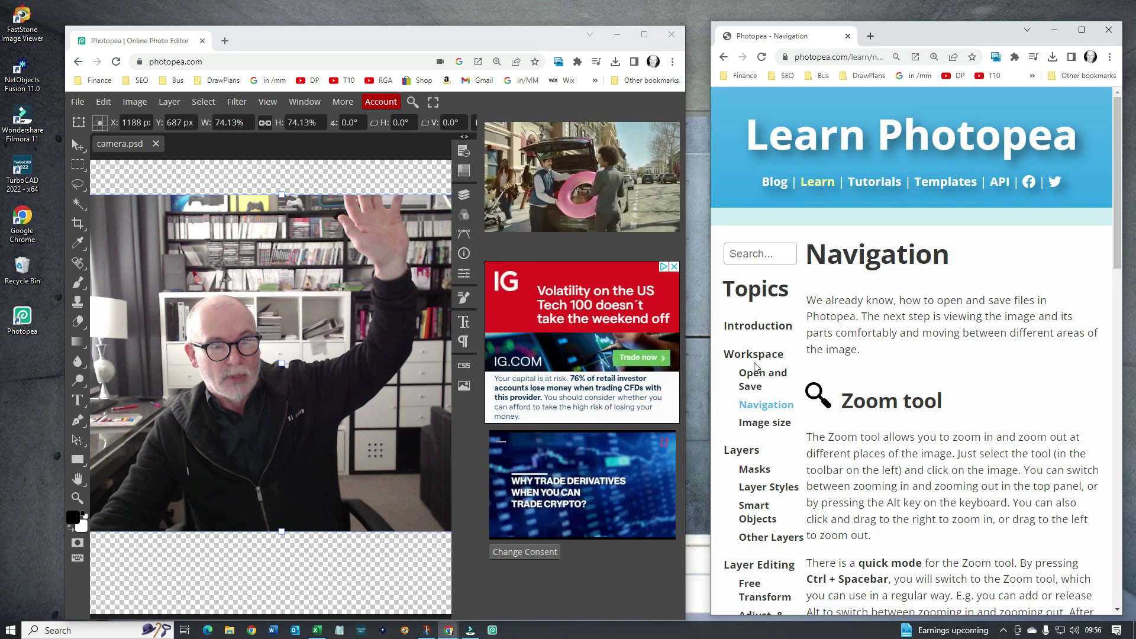
scroll(755, 367, down, 1)
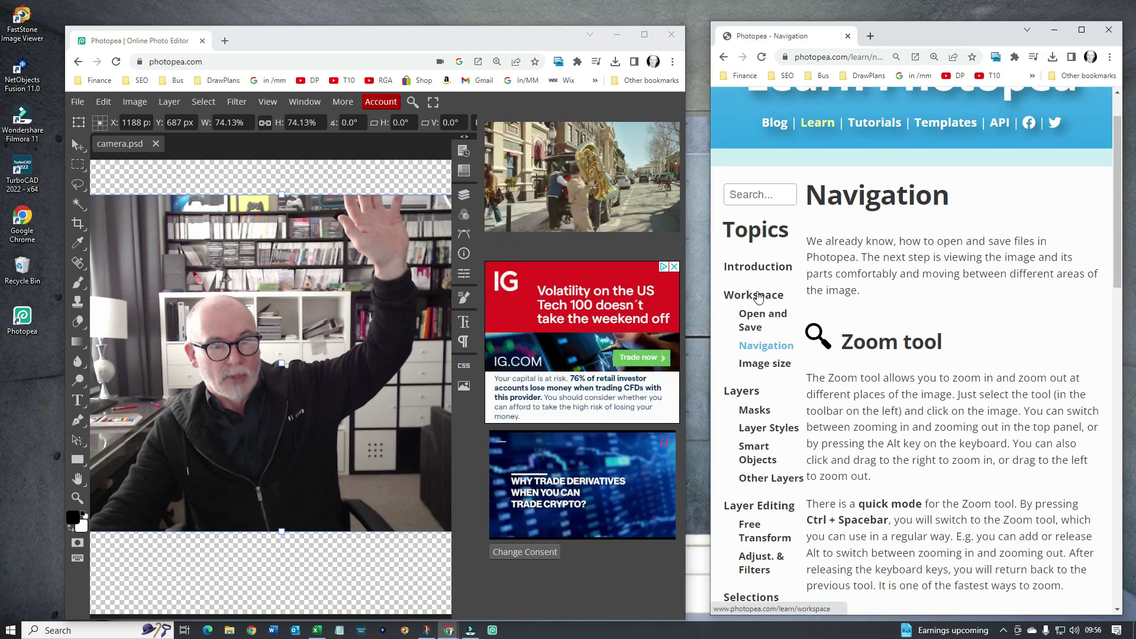
scroll(754, 382, down, 2)
scroll(754, 382, down, 1)
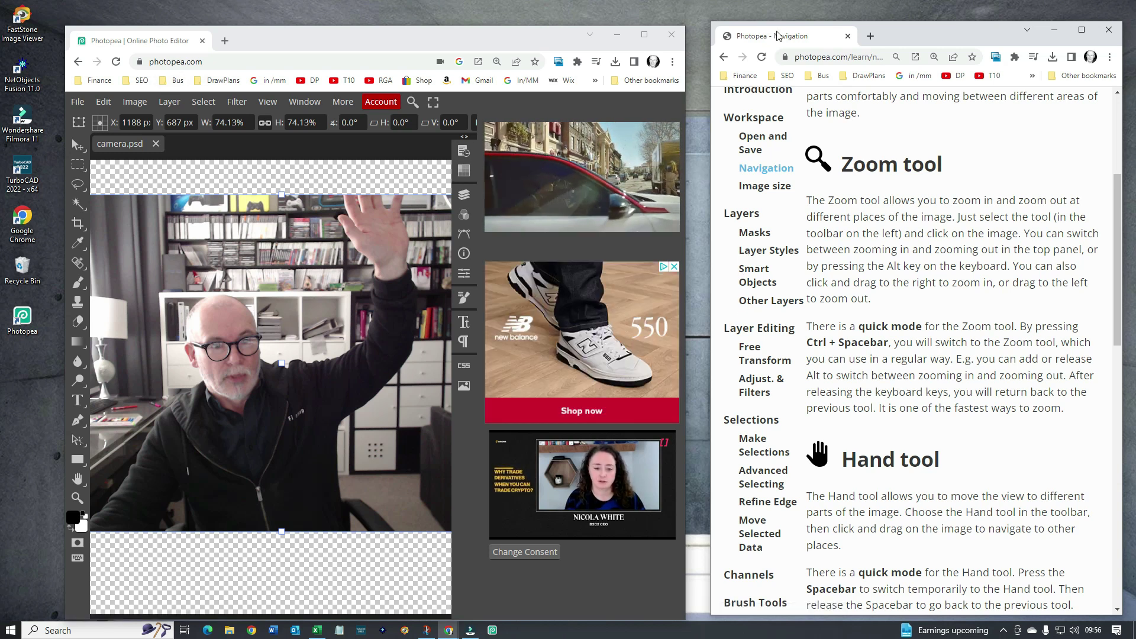
drag(769, 36, 368, 49)
double_click(513, 37)
Step: Go back to the Navigation help tab and scroll through the guide
click(110, 10)
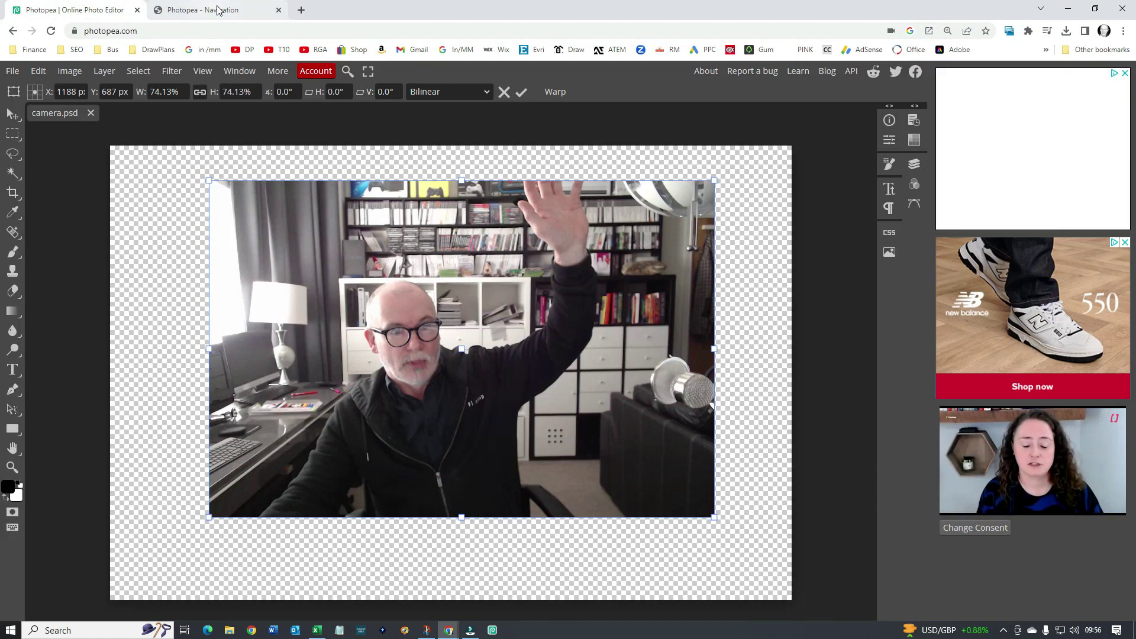
click(218, 10)
scroll(296, 253, down, 1)
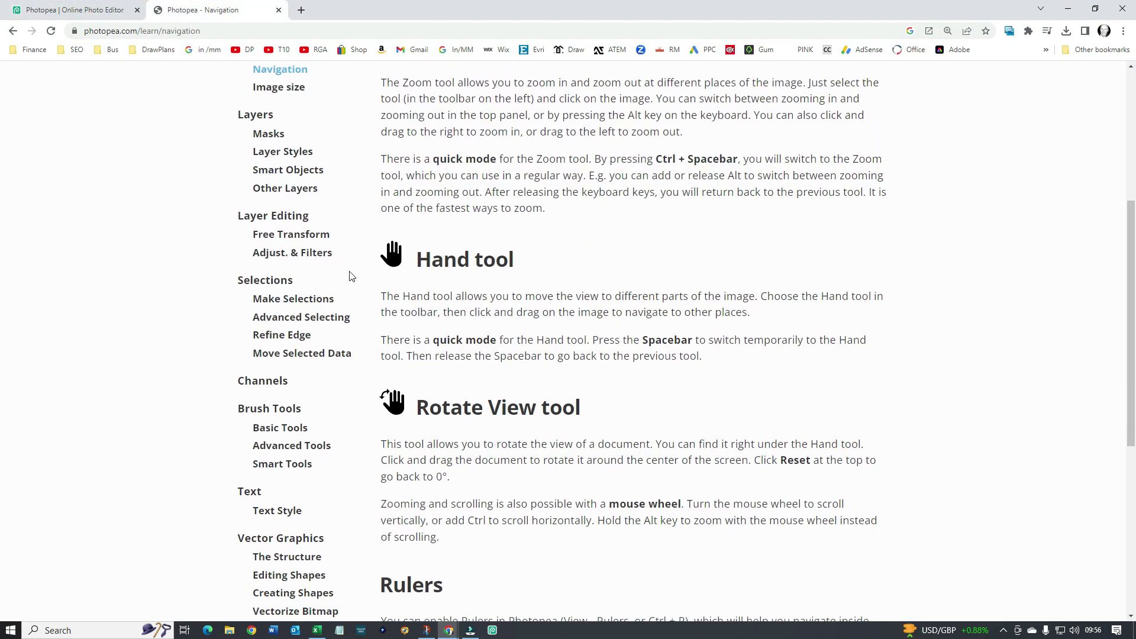
scroll(297, 253, down, 1)
scroll(298, 253, down, 2)
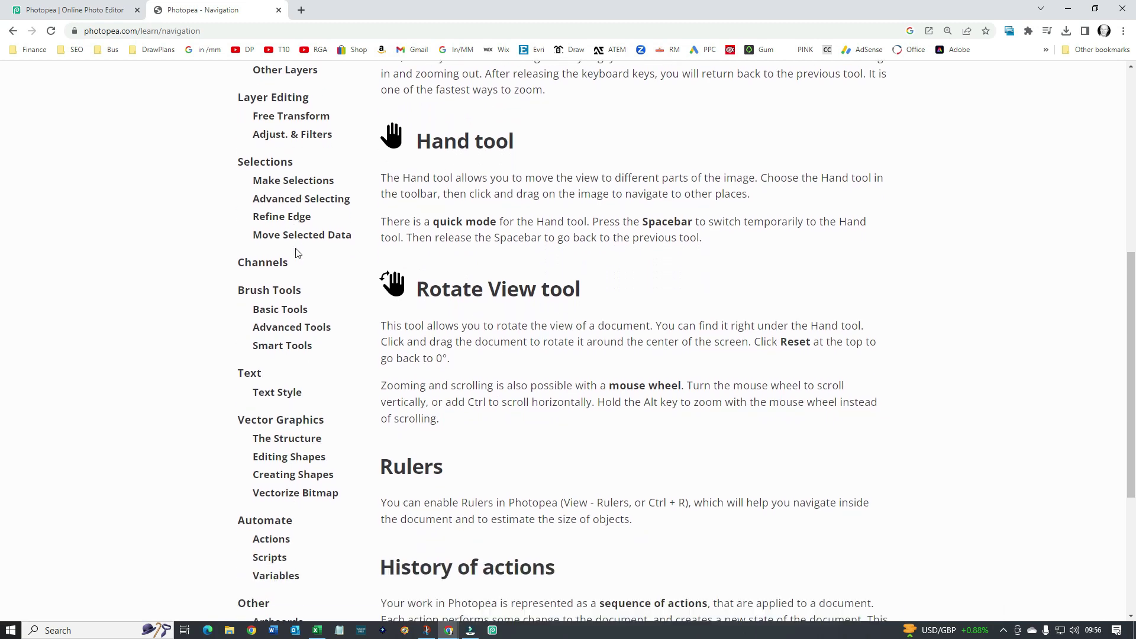
scroll(297, 253, up, 7)
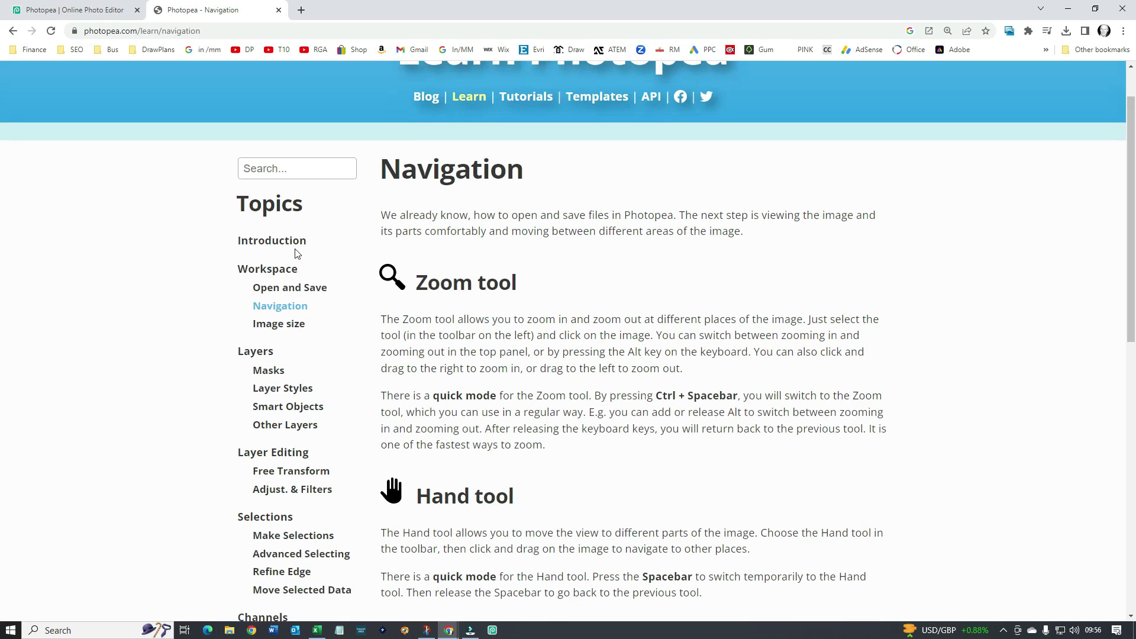
scroll(256, 274, down, 1)
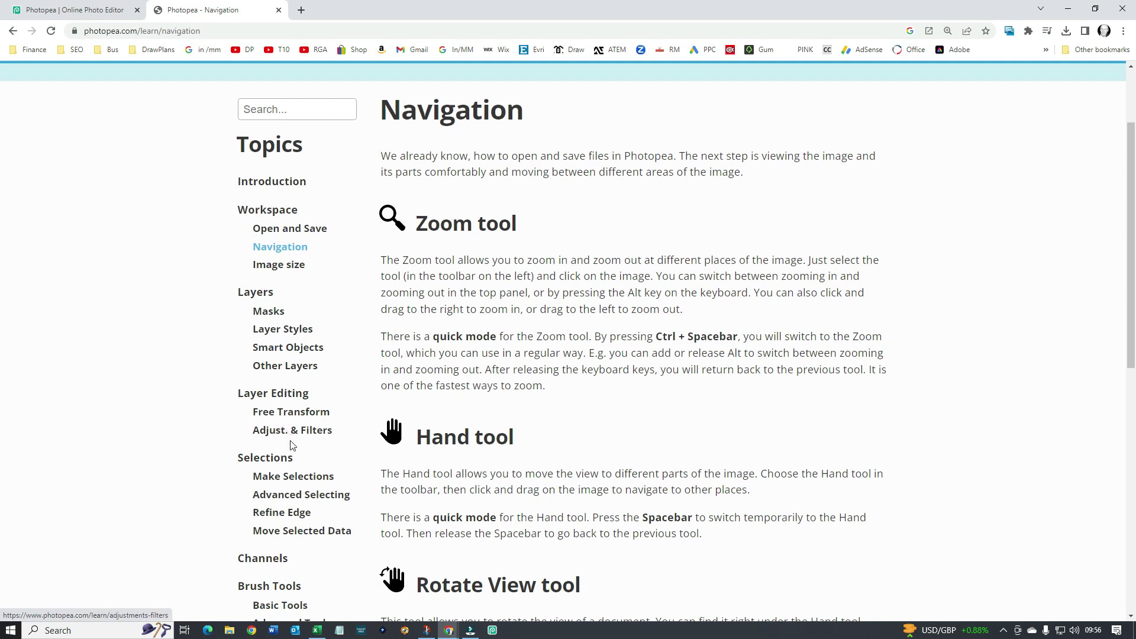
scroll(291, 446, down, 1)
Step: Read the Brush Tools and Layer Styles guides, ending on the vector page 'The structure'
click(261, 528)
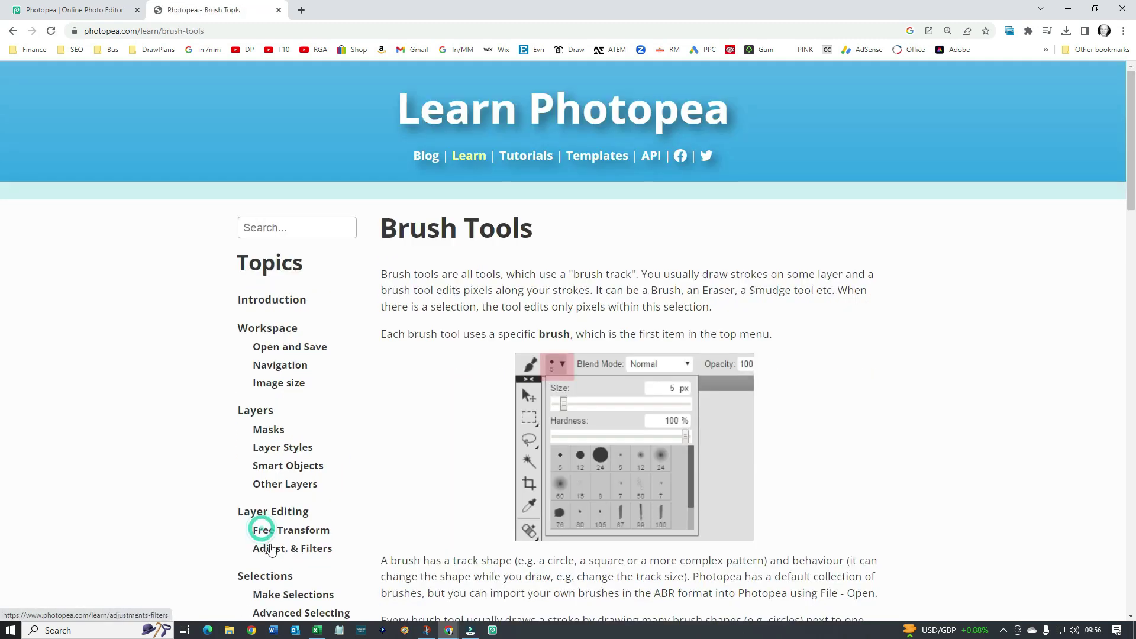
scroll(320, 444, down, 2)
scroll(343, 414, down, 1)
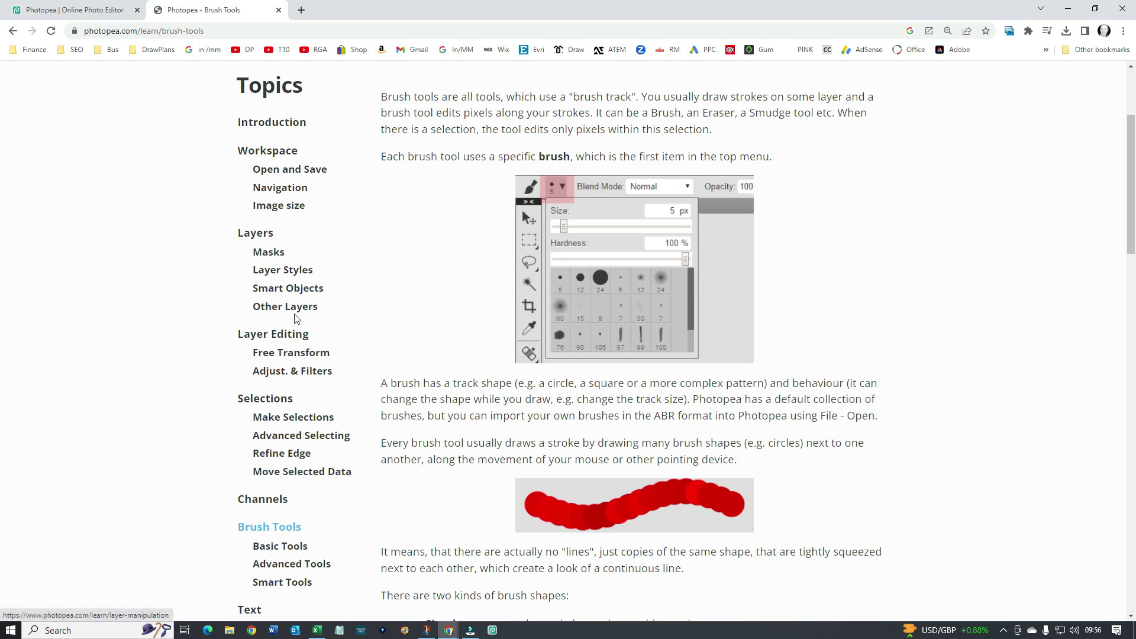
click(283, 270)
scroll(363, 367, down, 5)
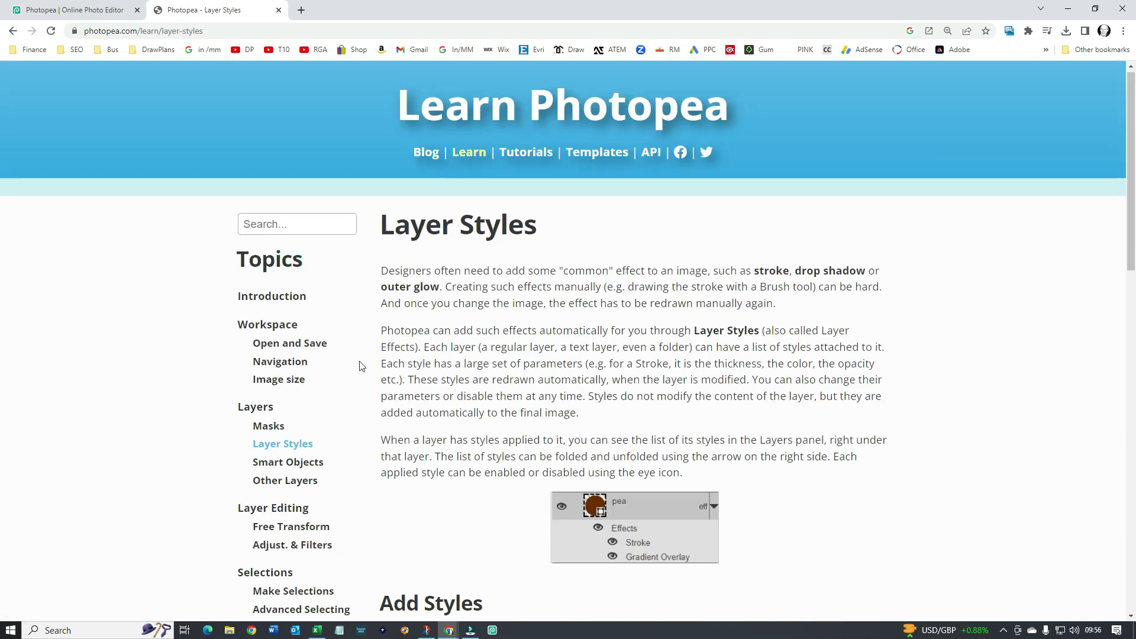
scroll(361, 366, down, 4)
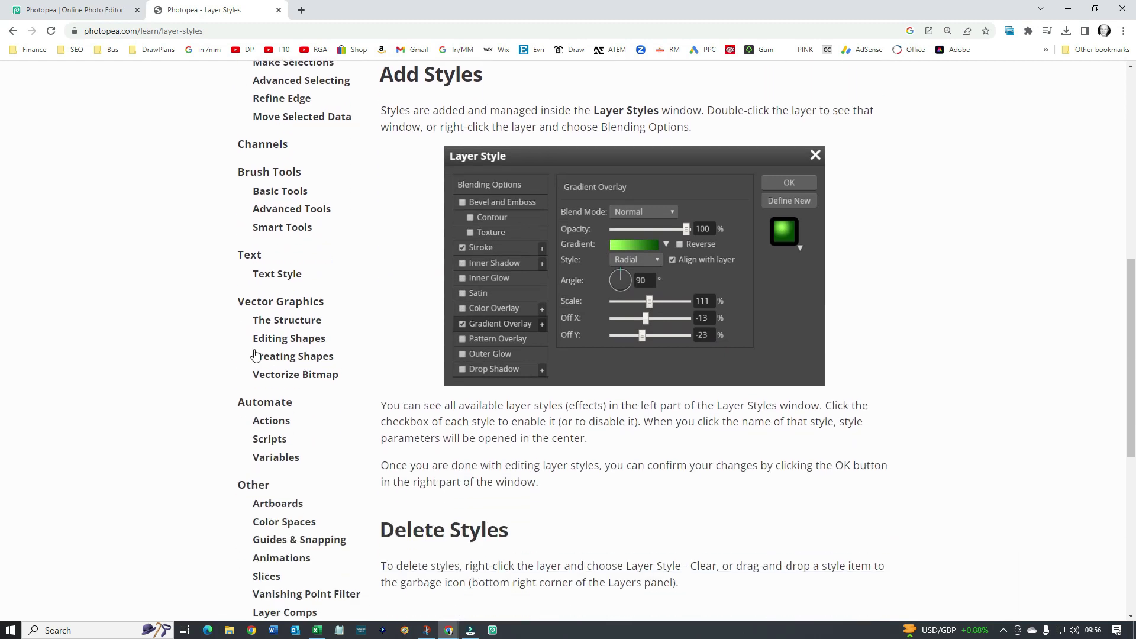
click(314, 323)
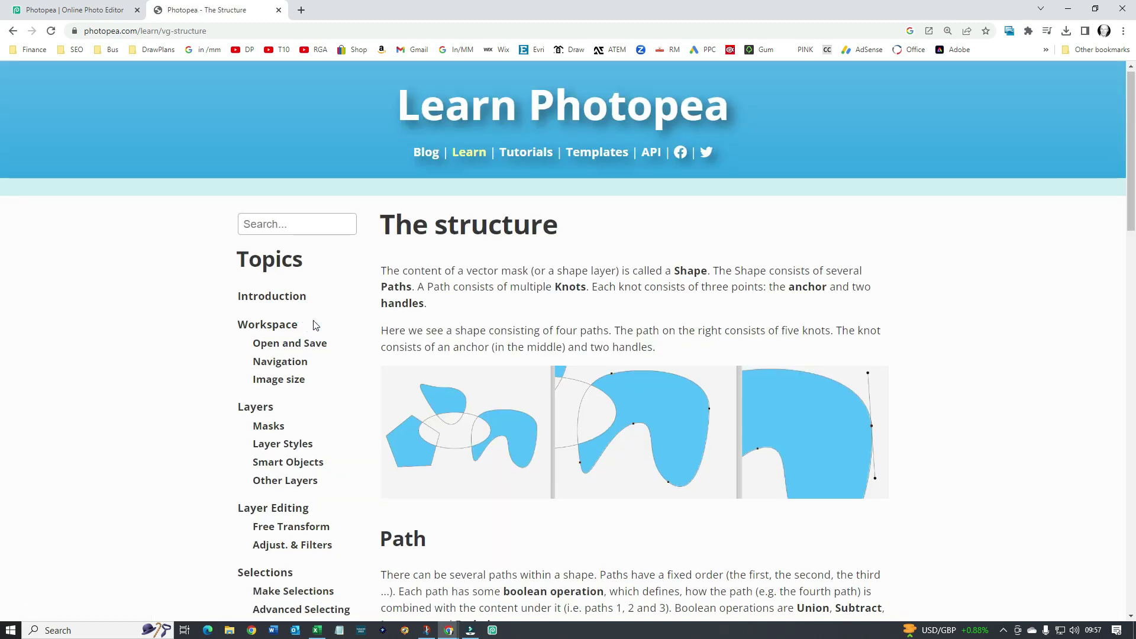
scroll(314, 325, down, 5)
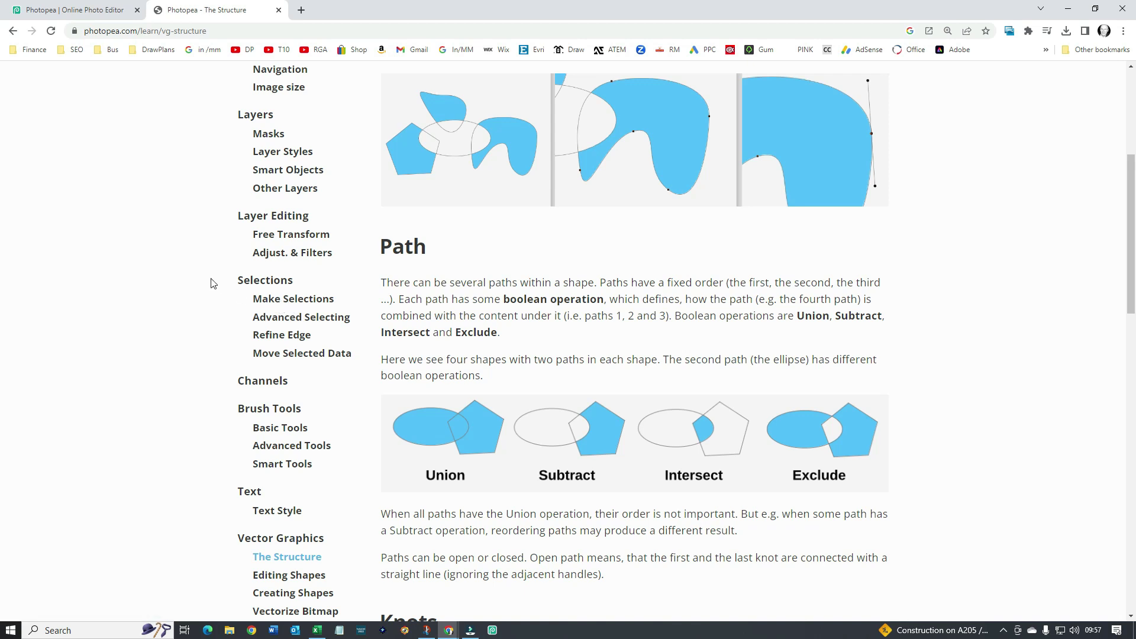
scroll(213, 283, up, 5)
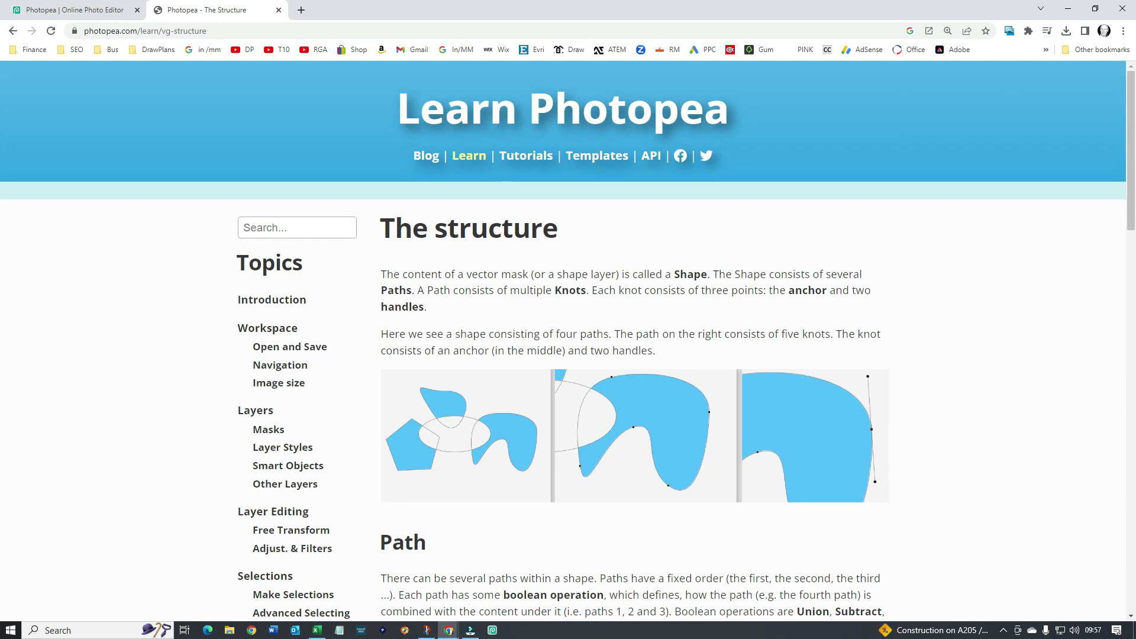
drag(1135, 11, 711, 14)
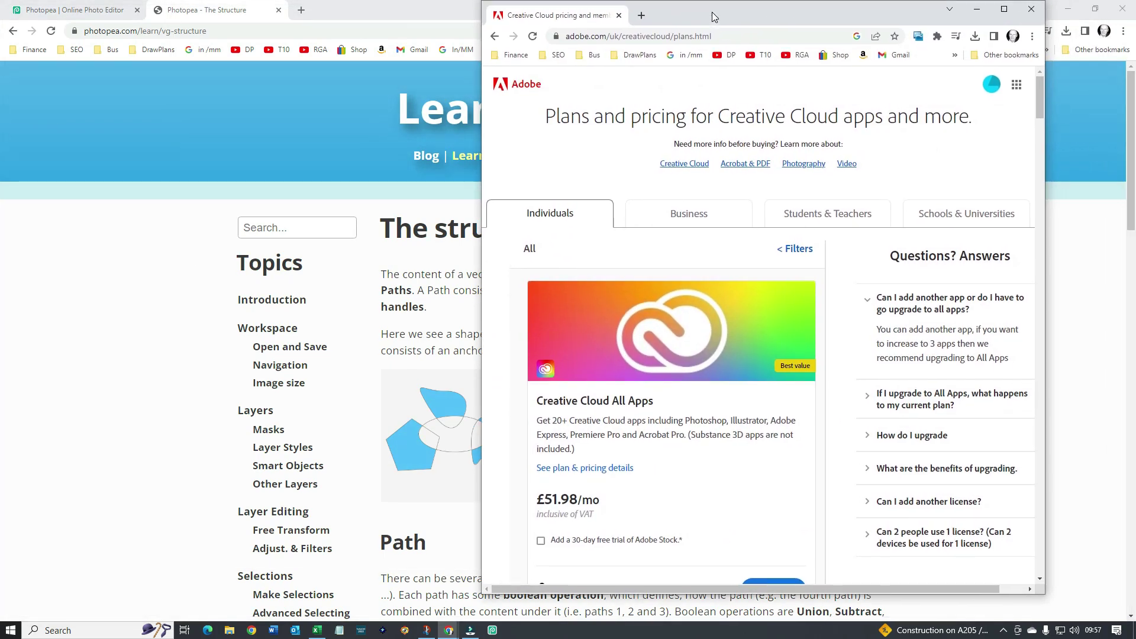
drag(561, 17, 451, 13)
scroll(210, 399, down, 2)
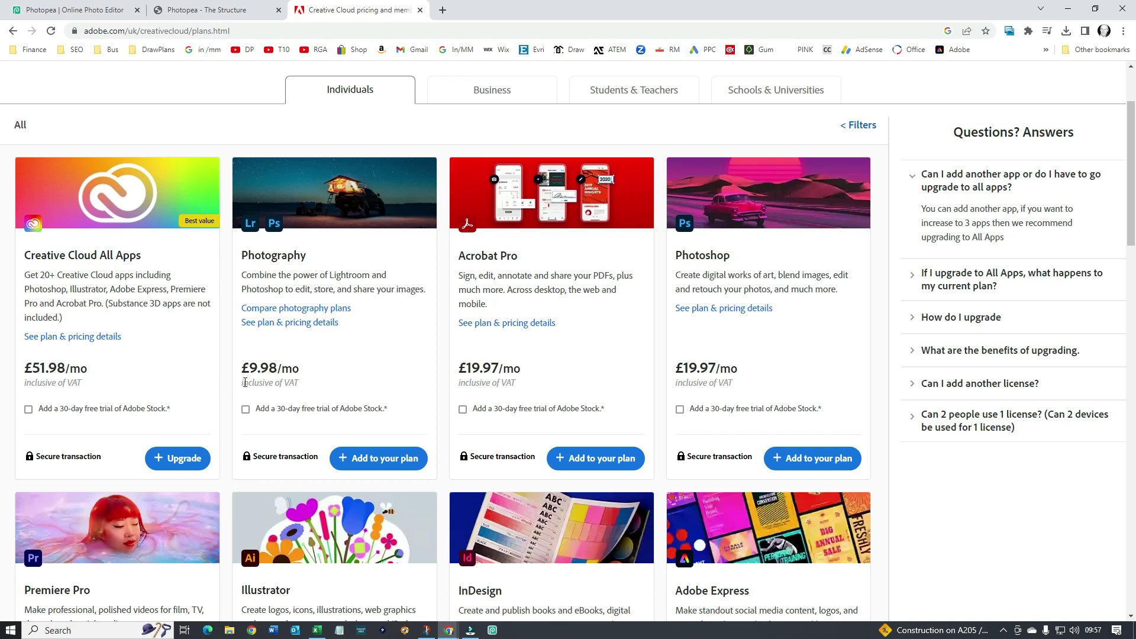
scroll(333, 349, down, 1)
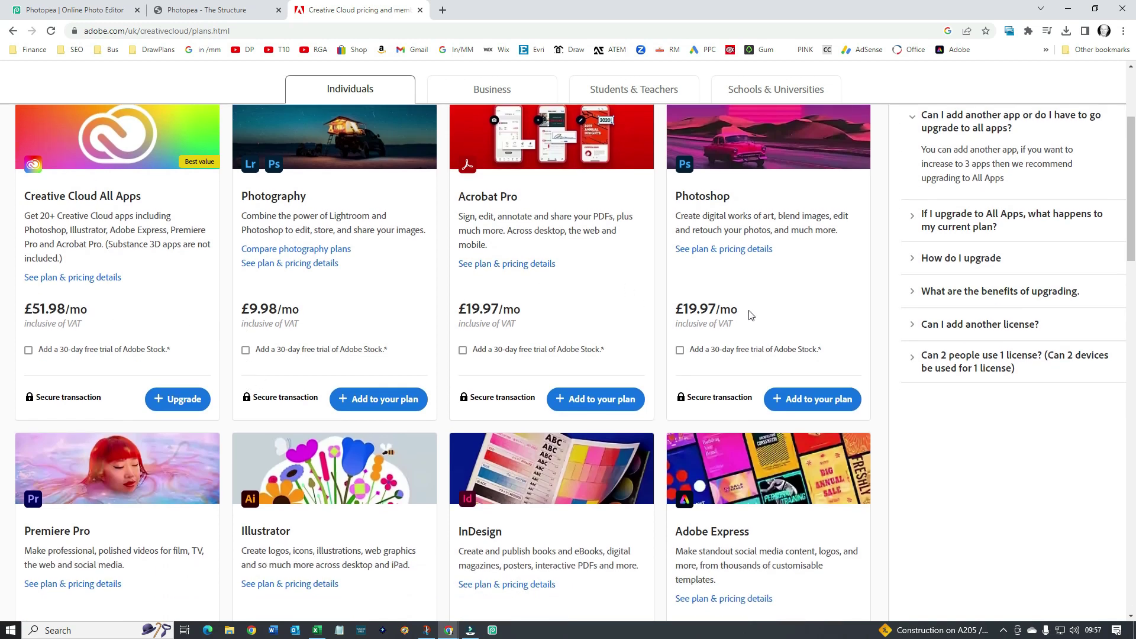
scroll(760, 305, down, 1)
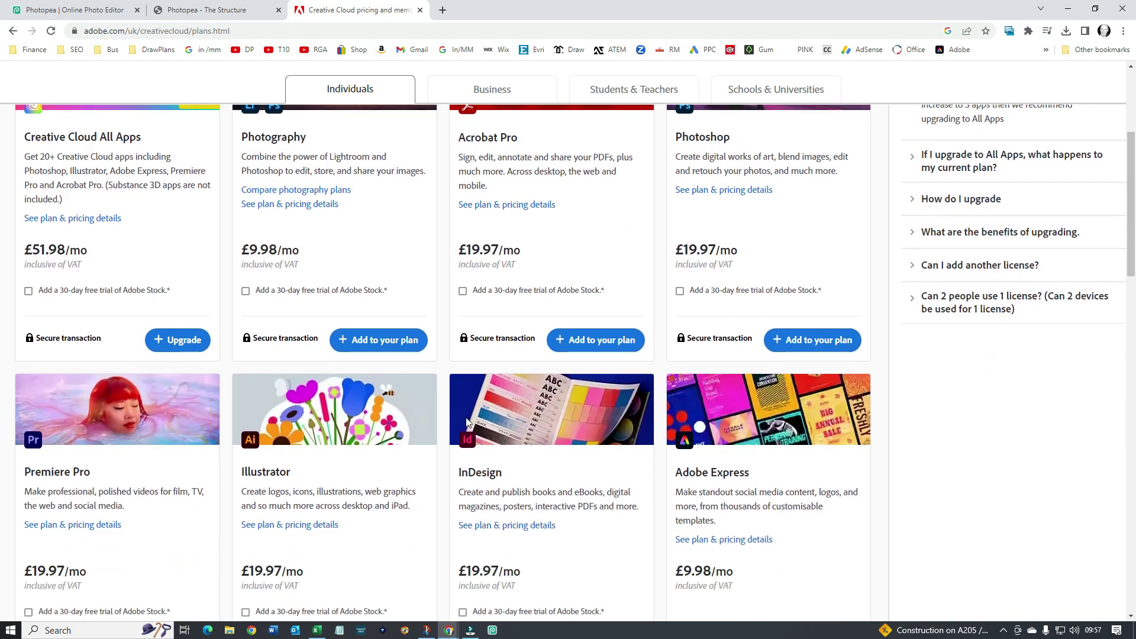
scroll(329, 455, down, 1)
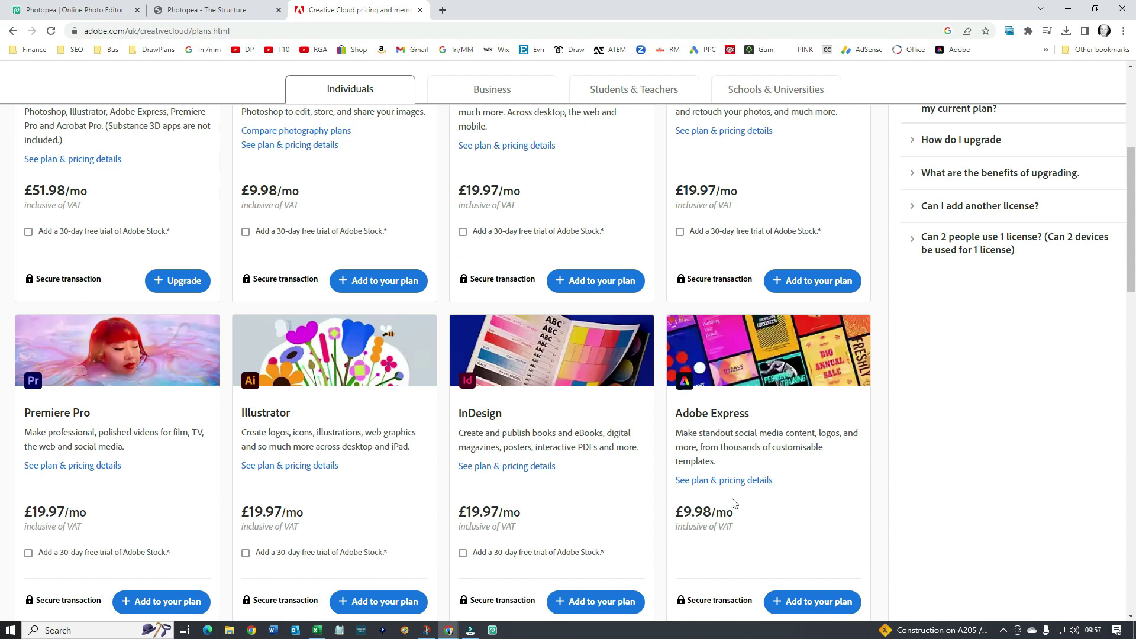
scroll(682, 402, down, 1)
drag(367, 16, 1133, 118)
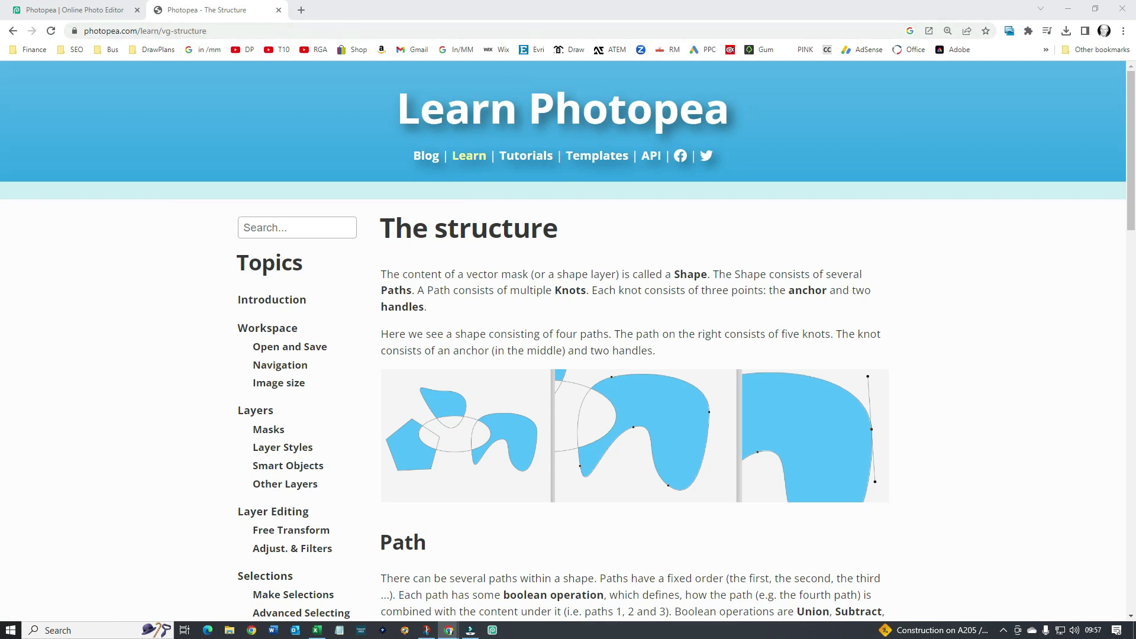
Step: Pull the YouTube 'photopea' results into the window, scroll the tutorials, and return to camera.psd
drag(1135, 45, 467, 25)
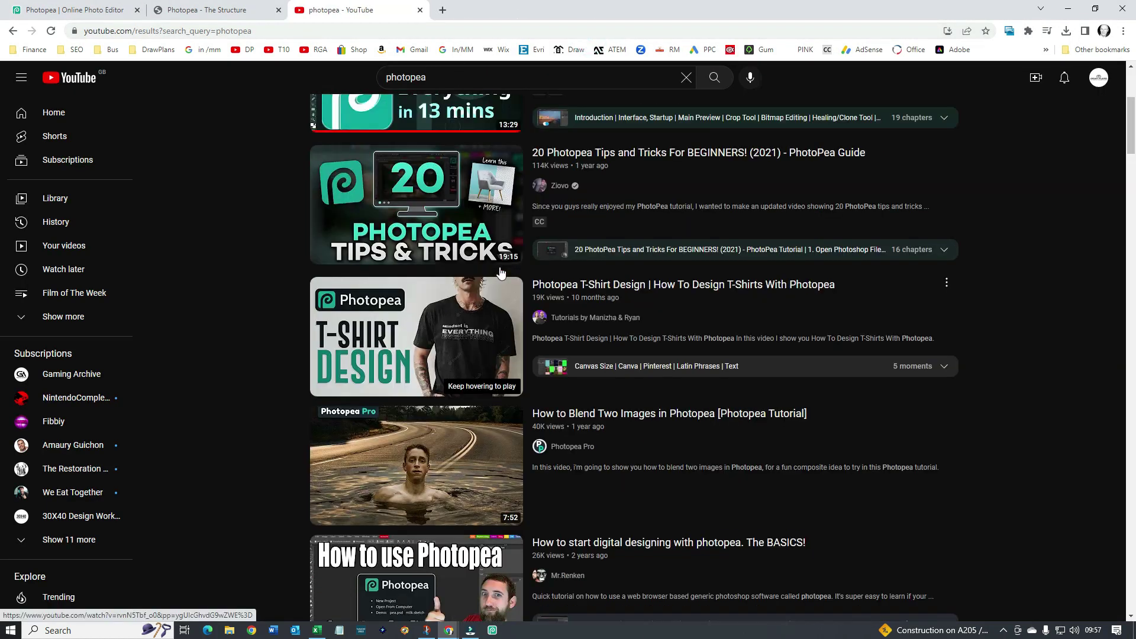
scroll(501, 272, up, 3)
scroll(467, 356, down, 1)
scroll(466, 354, down, 2)
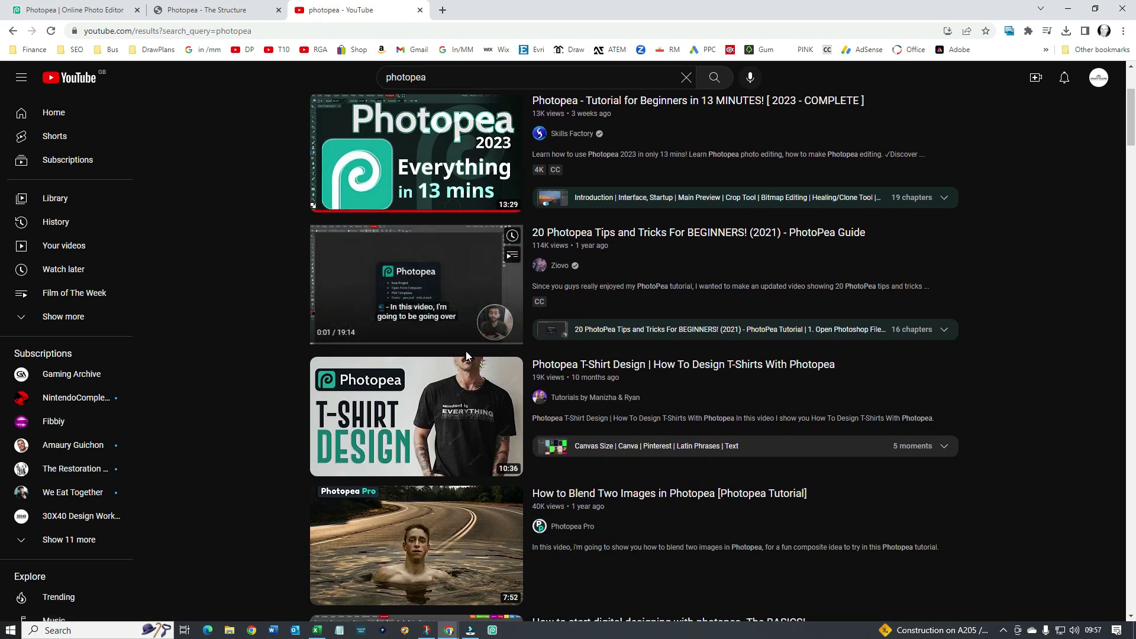
scroll(466, 355, down, 3)
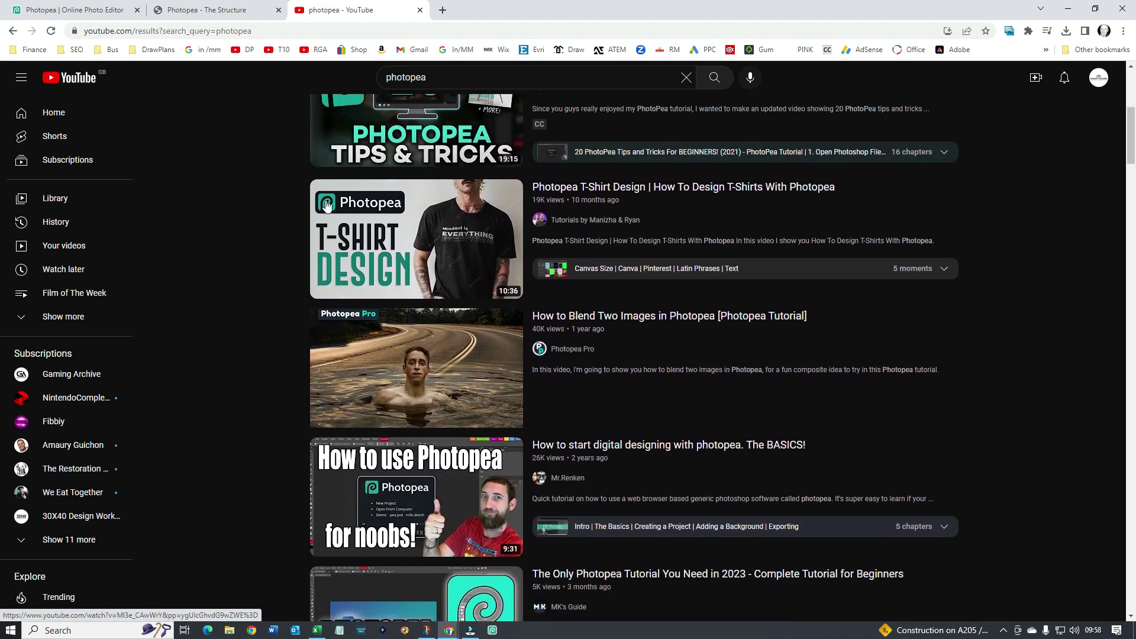
click(74, 10)
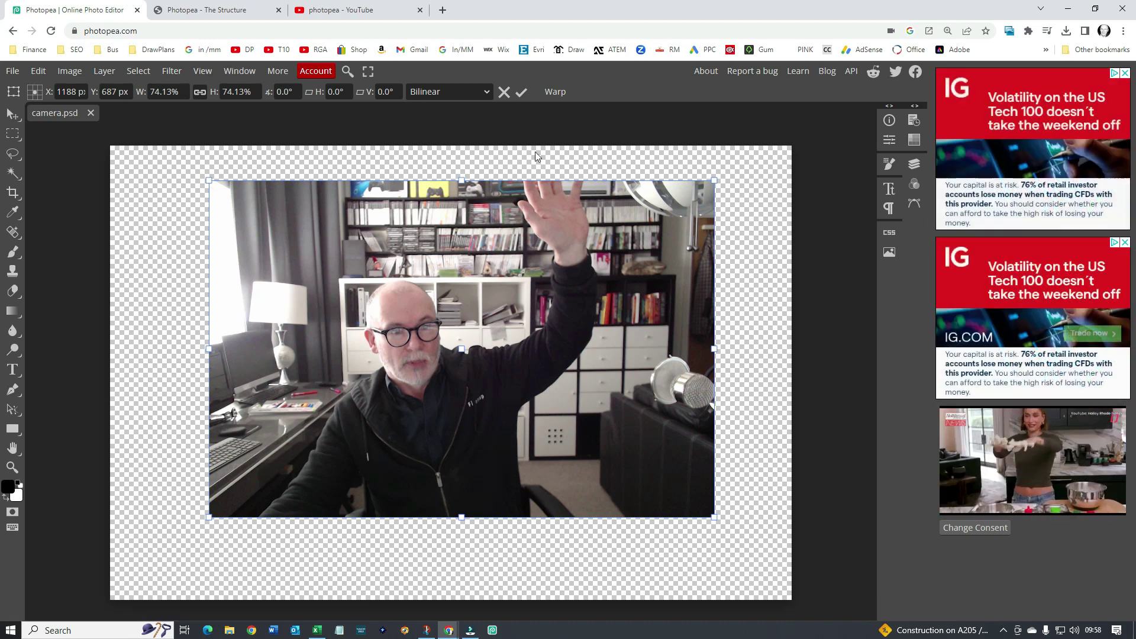
Step: Start a new project and try the Insta Story and square Instagram size presets
click(10, 73)
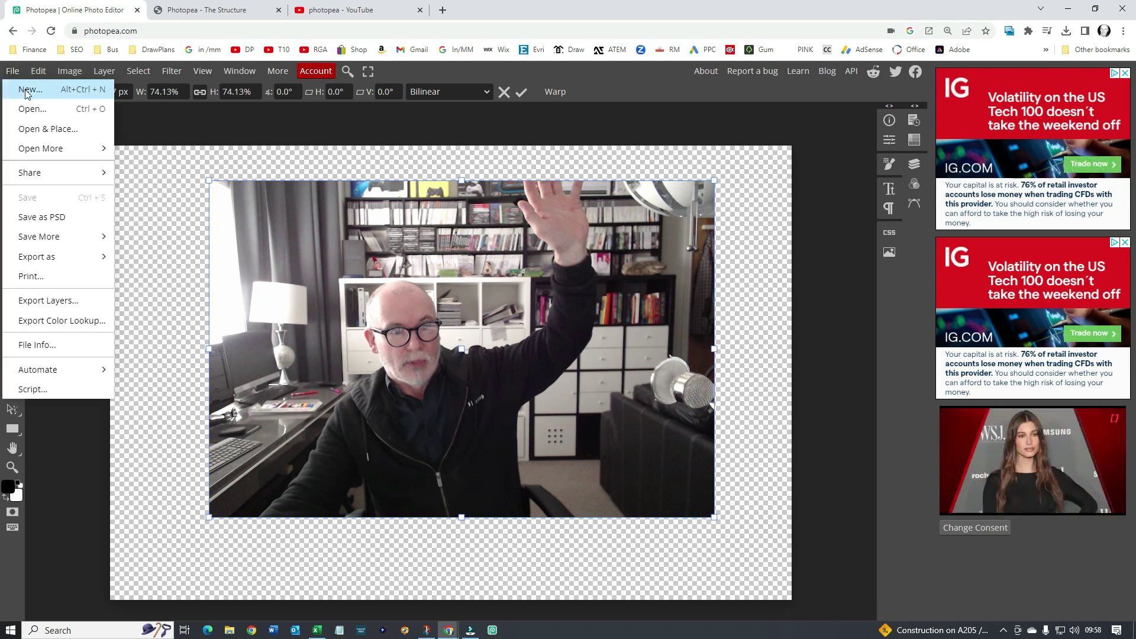
click(27, 90)
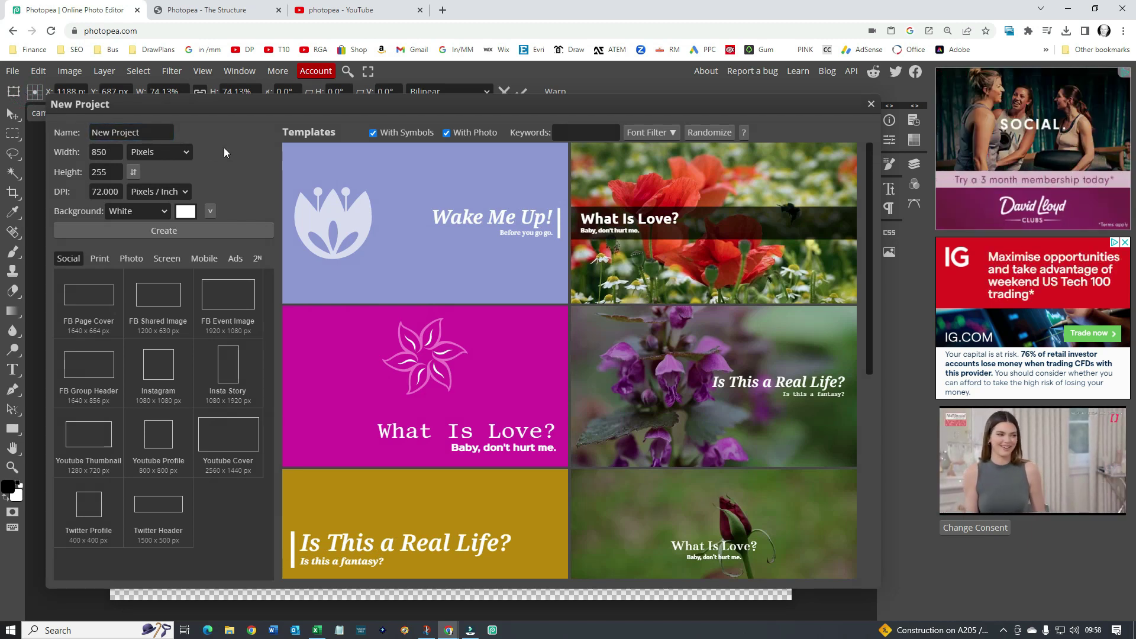
mouse_move(240, 107)
mouse_down()
mouse_move(221, 131)
mouse_move(225, 115)
mouse_up()
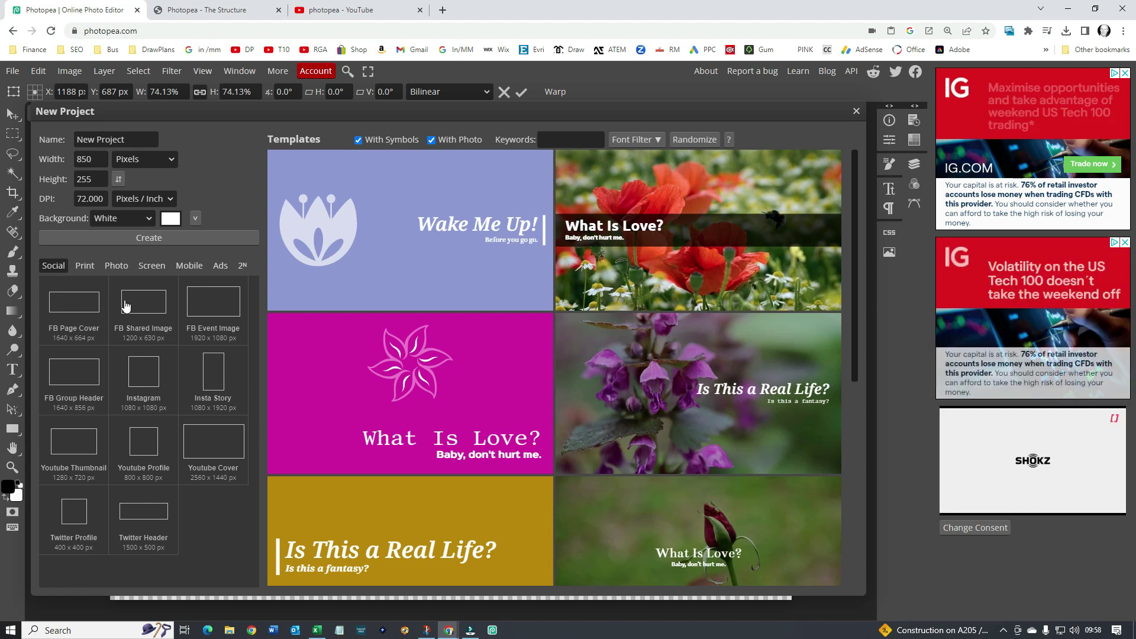
click(213, 379)
click(126, 376)
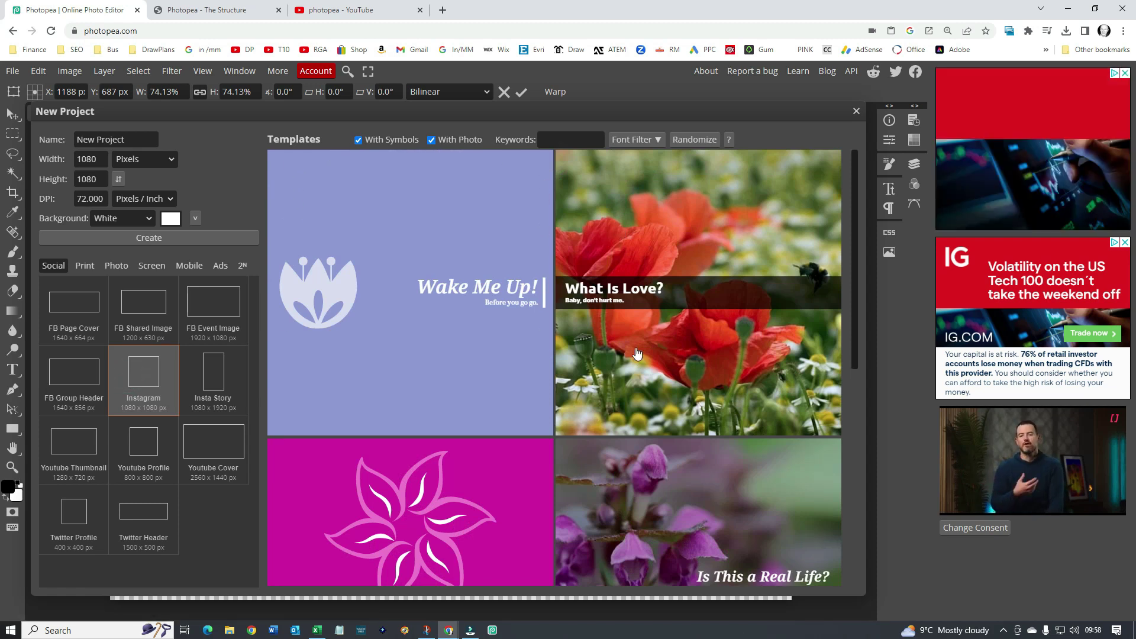
Step: Try the Youtube and Twitter Profile sizes, pick Twitter Header 1500 × 500, and browse its templates
click(133, 457)
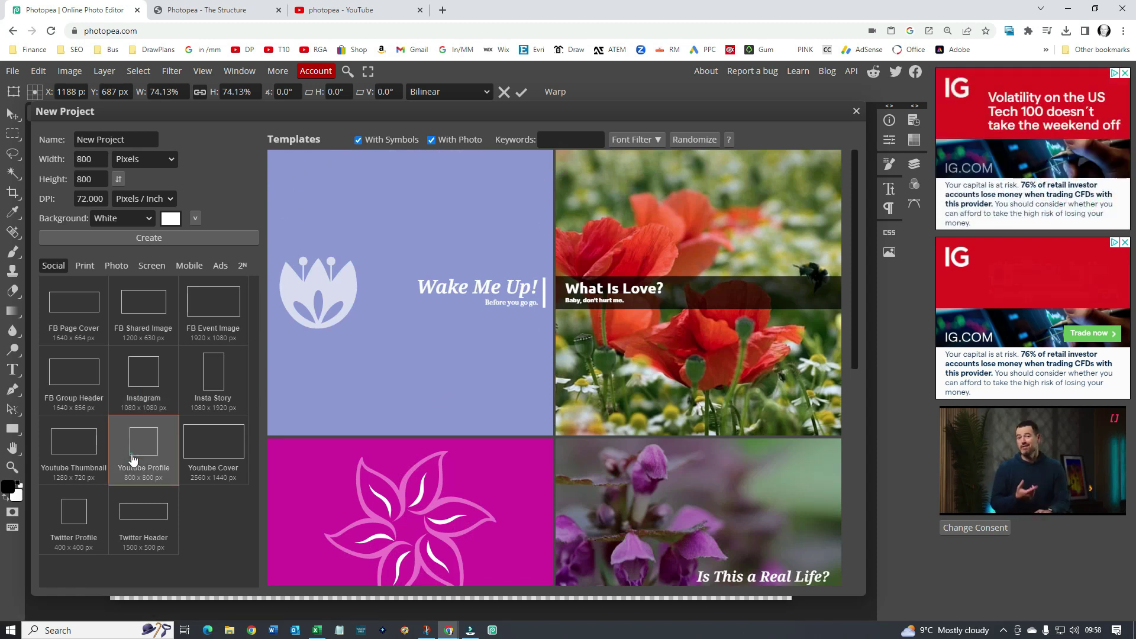
click(214, 445)
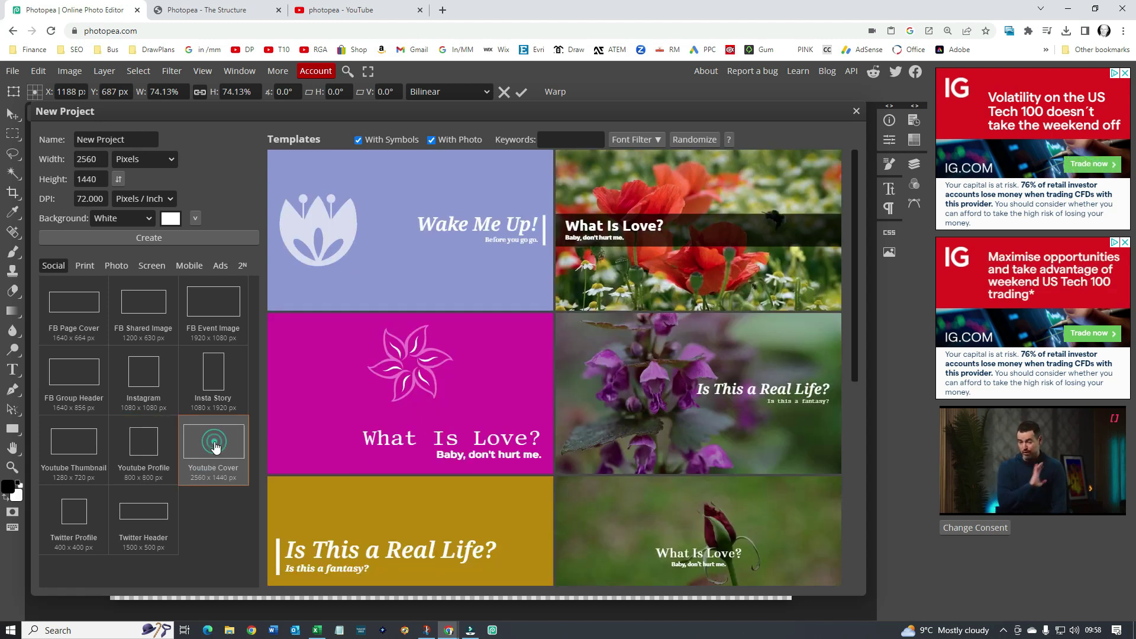
click(80, 511)
click(146, 520)
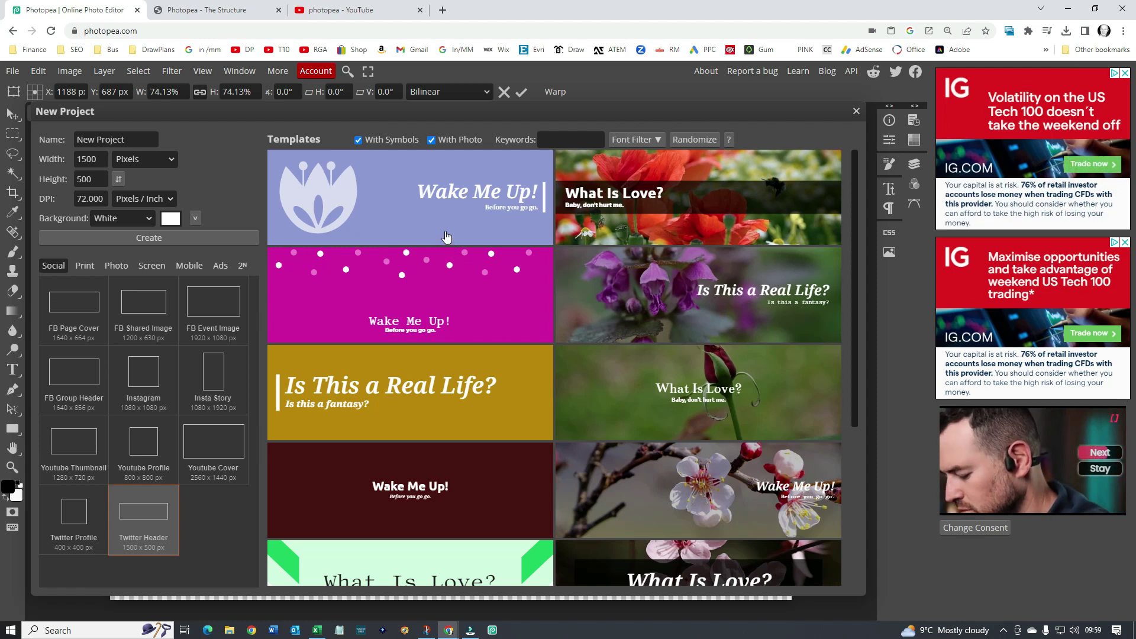
scroll(450, 267, down, 12)
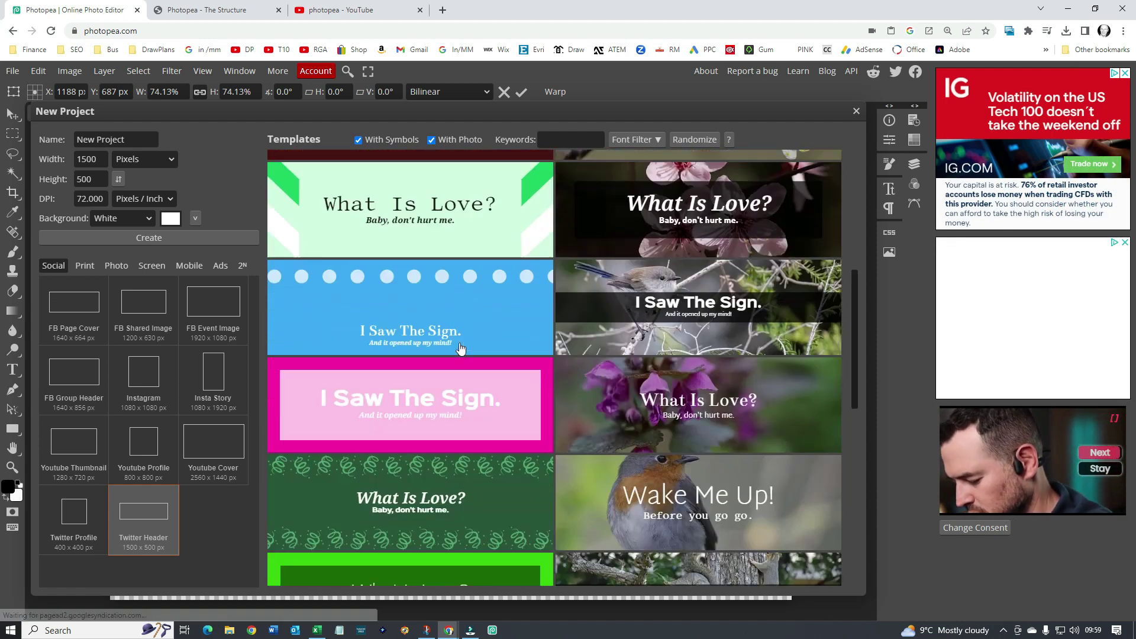
scroll(461, 350, down, 5)
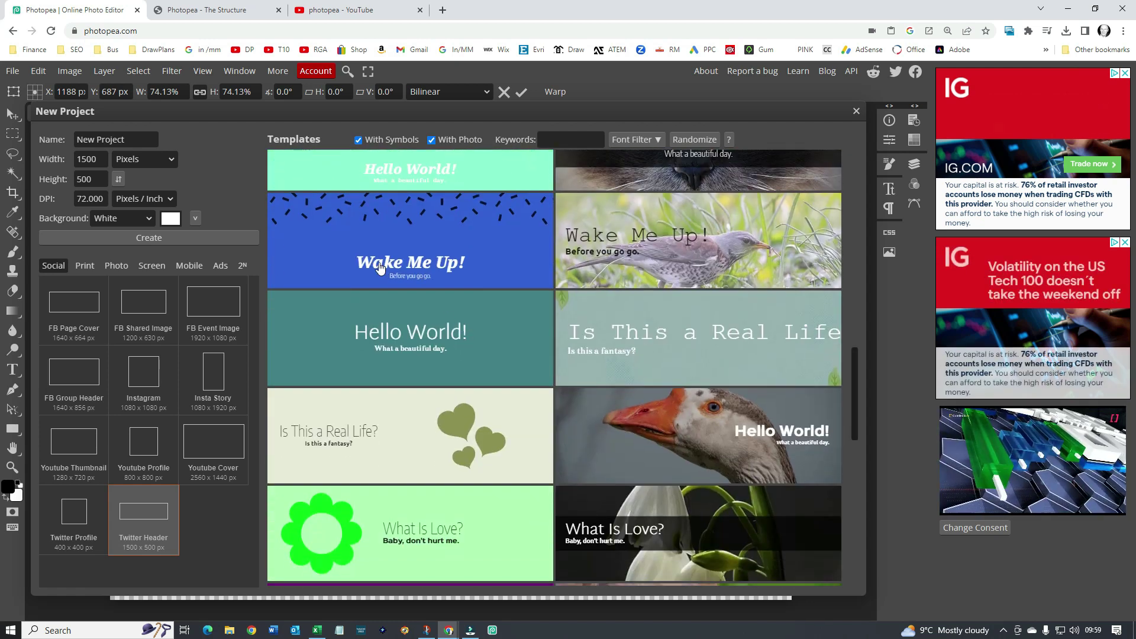
Step: Try the A4, A3, B3 and B4 (25 × 35.3 cm) print sizes, returning to A4
click(85, 266)
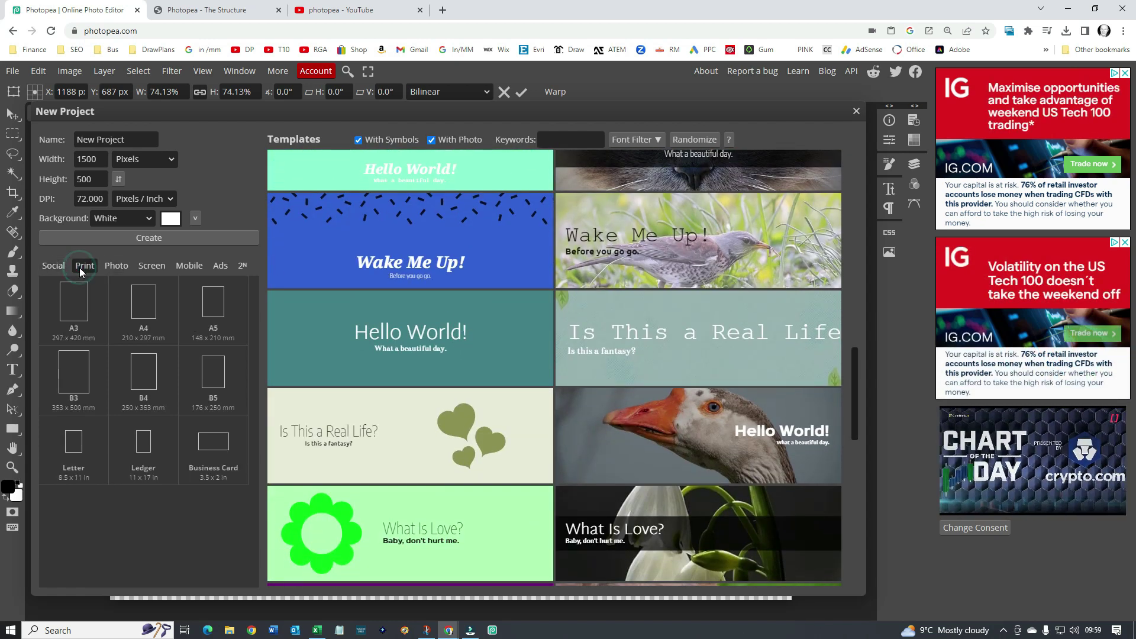
click(143, 308)
click(69, 309)
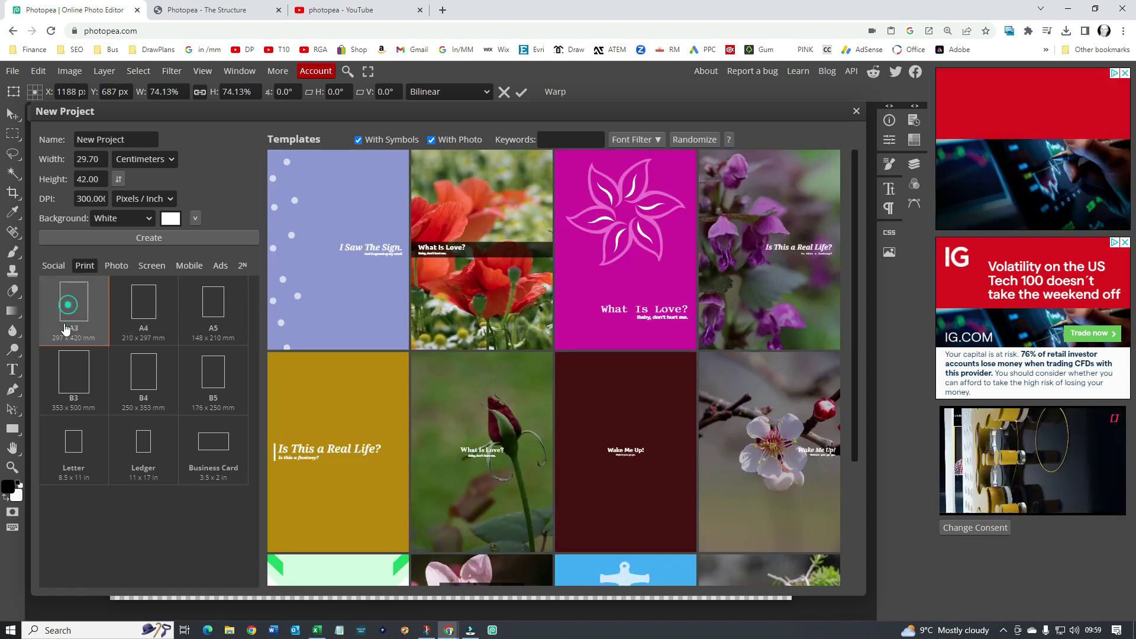
click(58, 355)
click(129, 366)
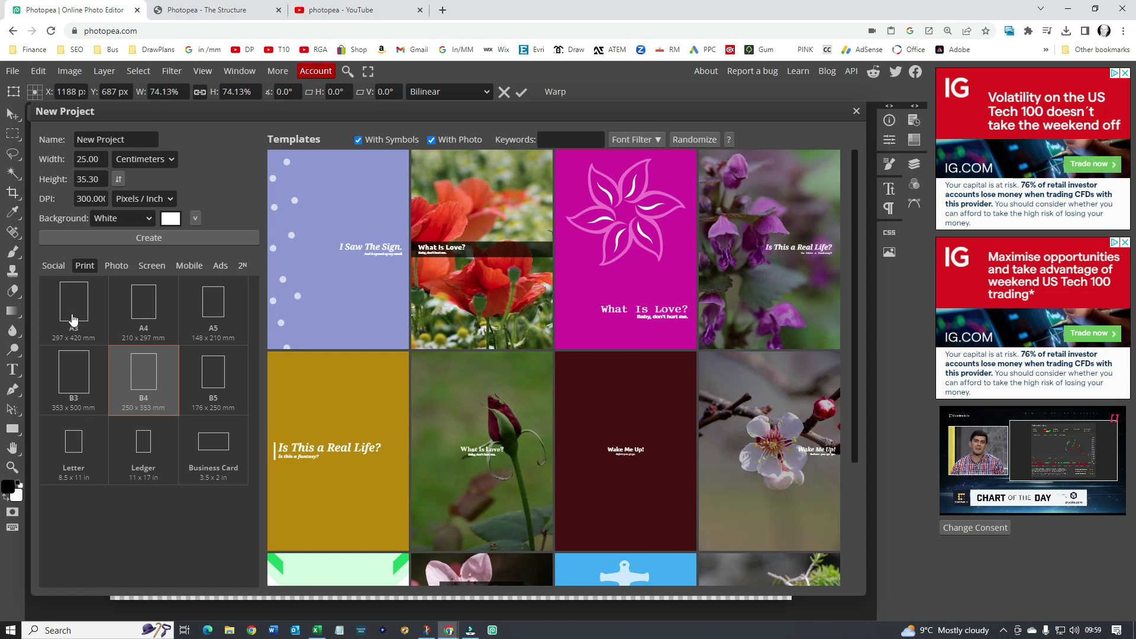
click(152, 311)
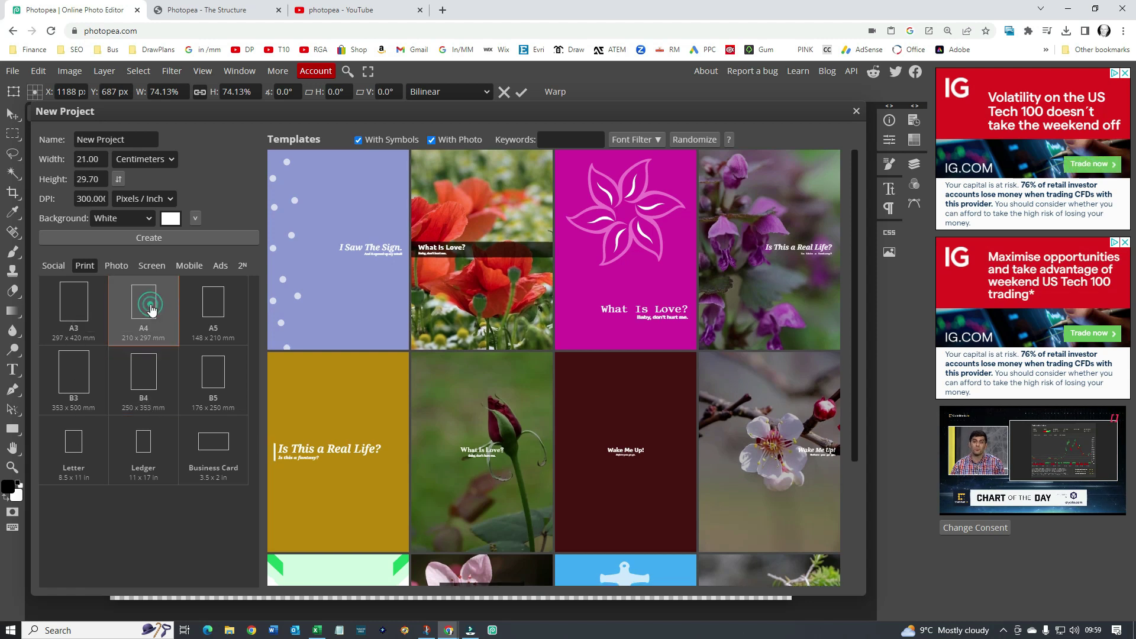
Step: Check the Photo presets, then choose Screen HD 1280 × 720 and scroll its templates
click(118, 266)
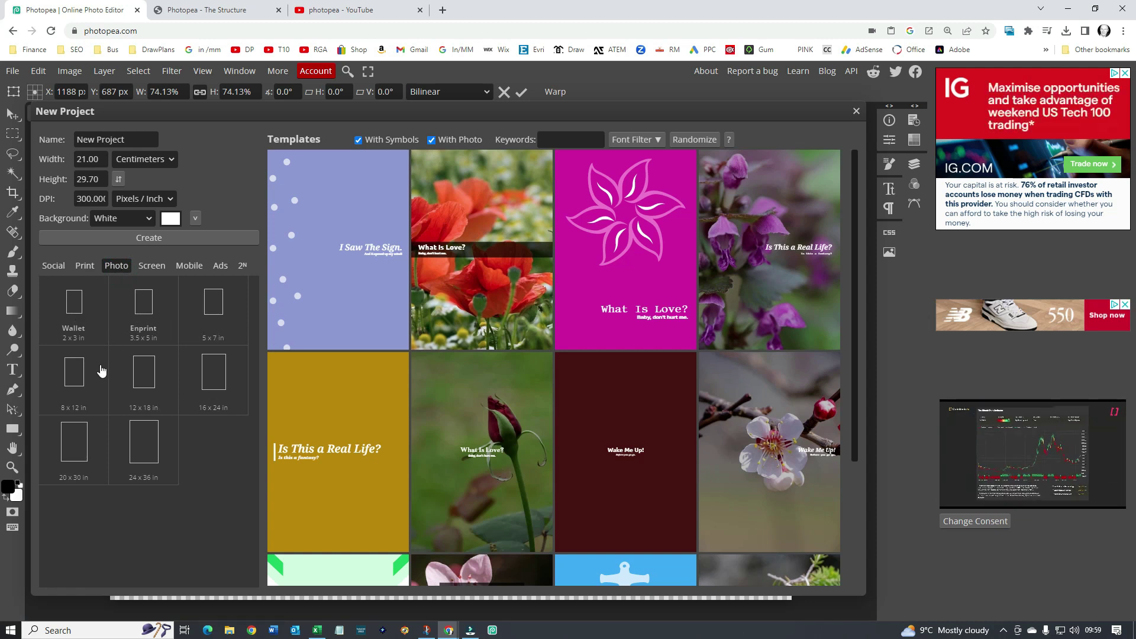
click(152, 266)
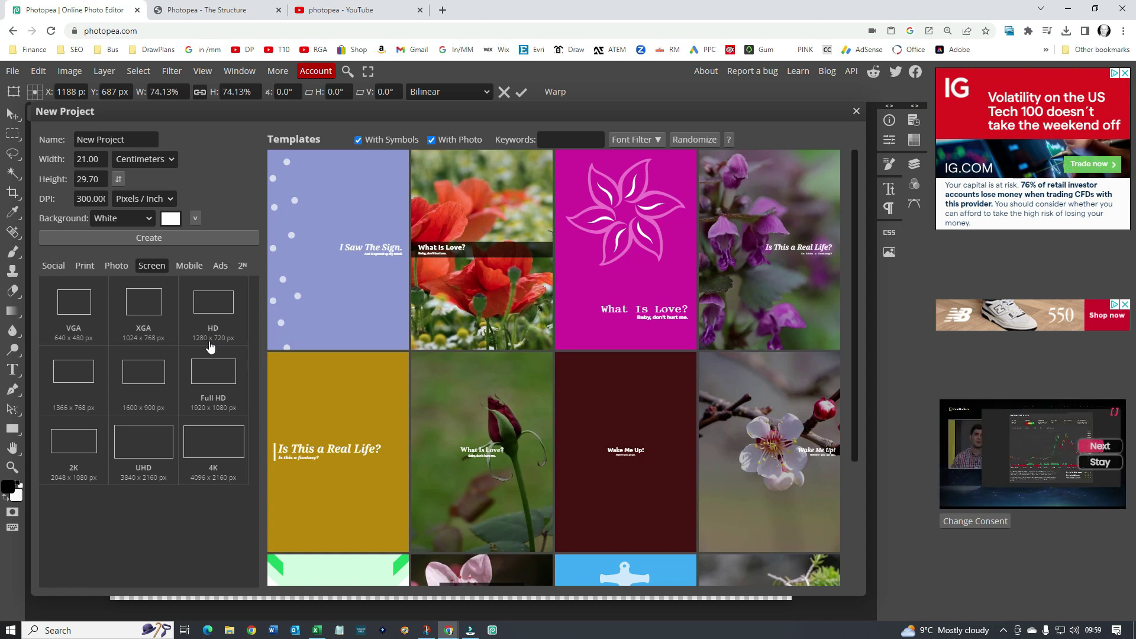
click(214, 323)
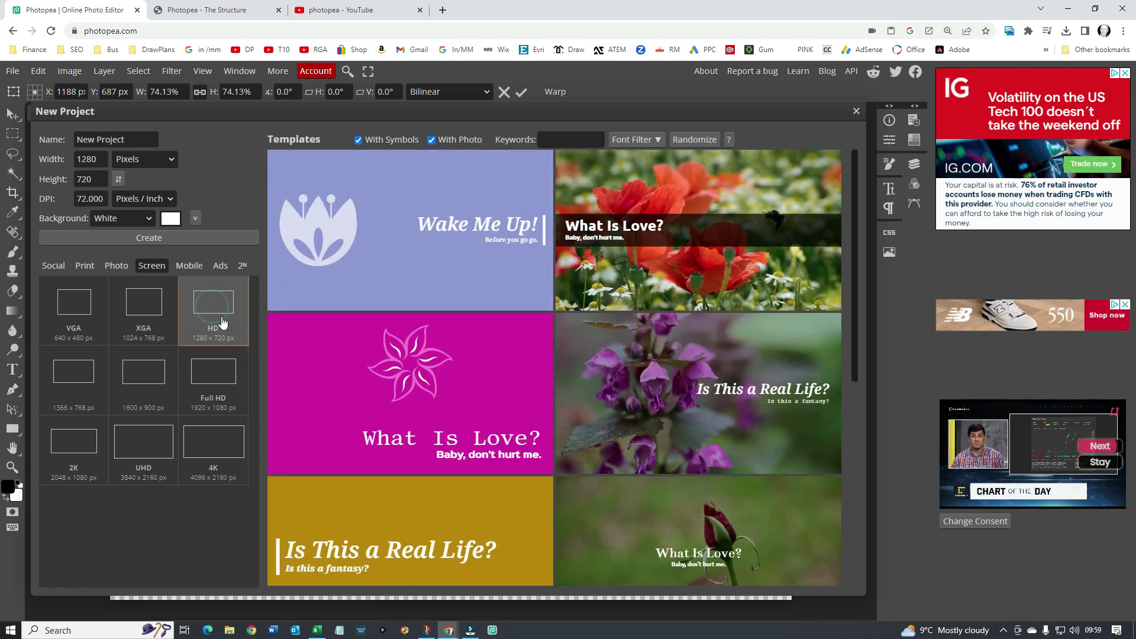
scroll(500, 384, down, 2)
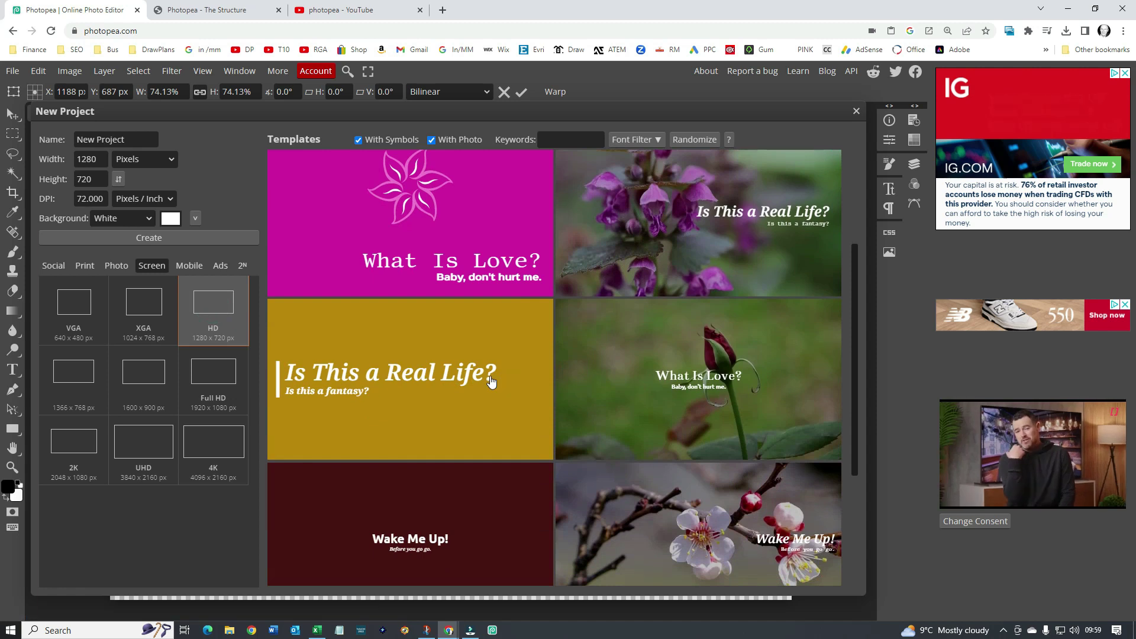
scroll(491, 382, down, 2)
scroll(492, 384, down, 1)
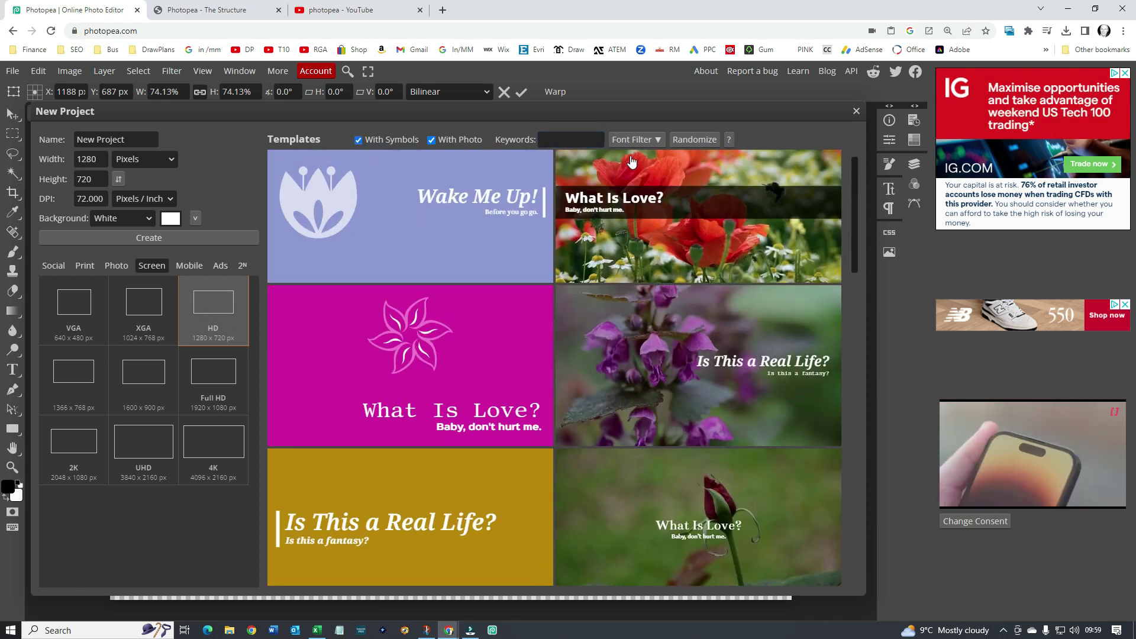
Step: Browse the Mobile device size presets in the New Project dialog
click(190, 267)
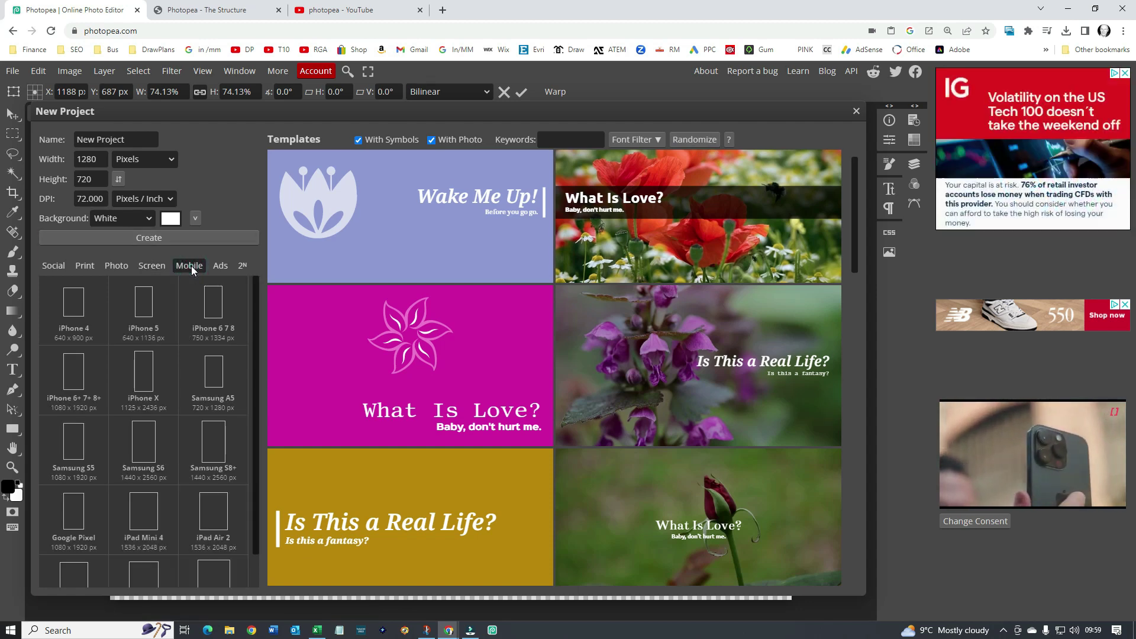
scroll(119, 392, down, 1)
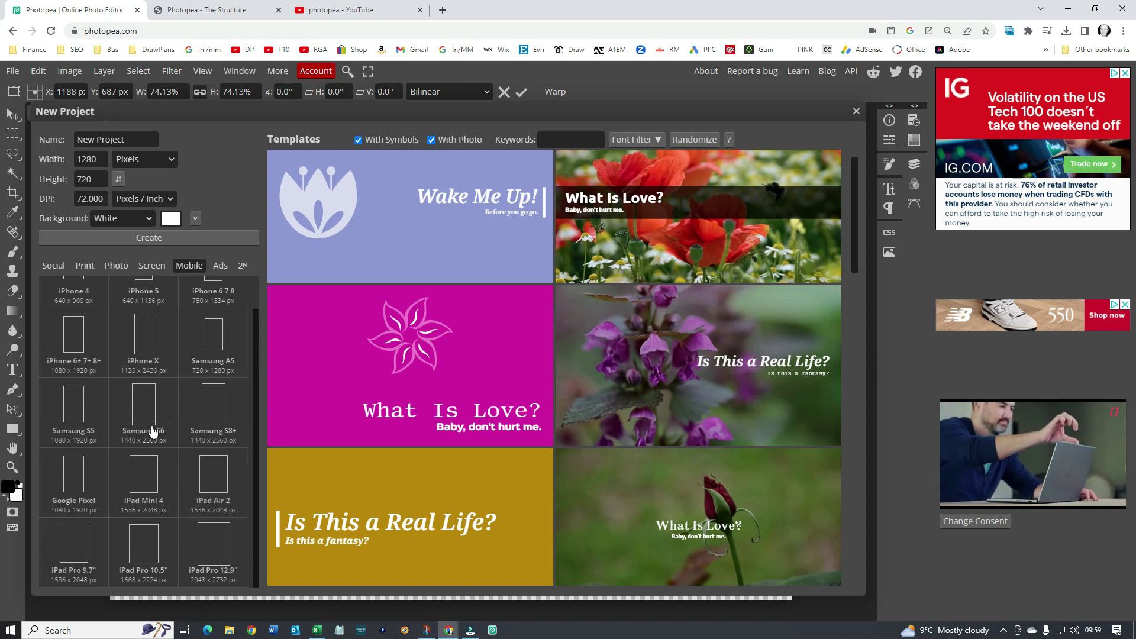
scroll(140, 458, up, 1)
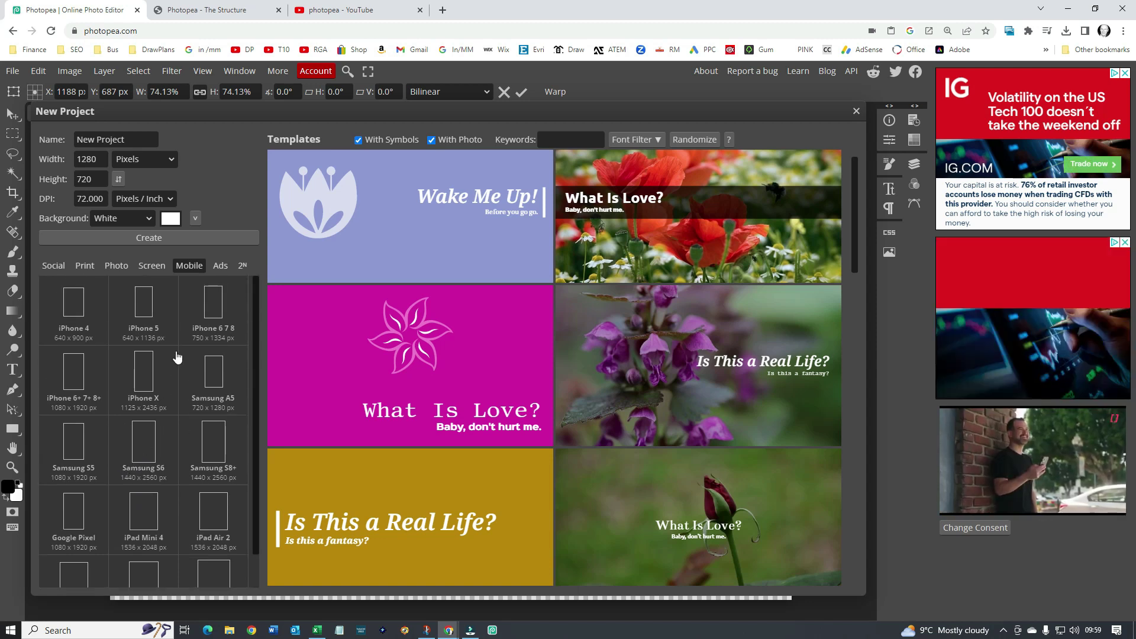
Step: Show the Ads presets, such as Leaderboard 728 x 90 and Skyscraper 120 x 600
click(221, 268)
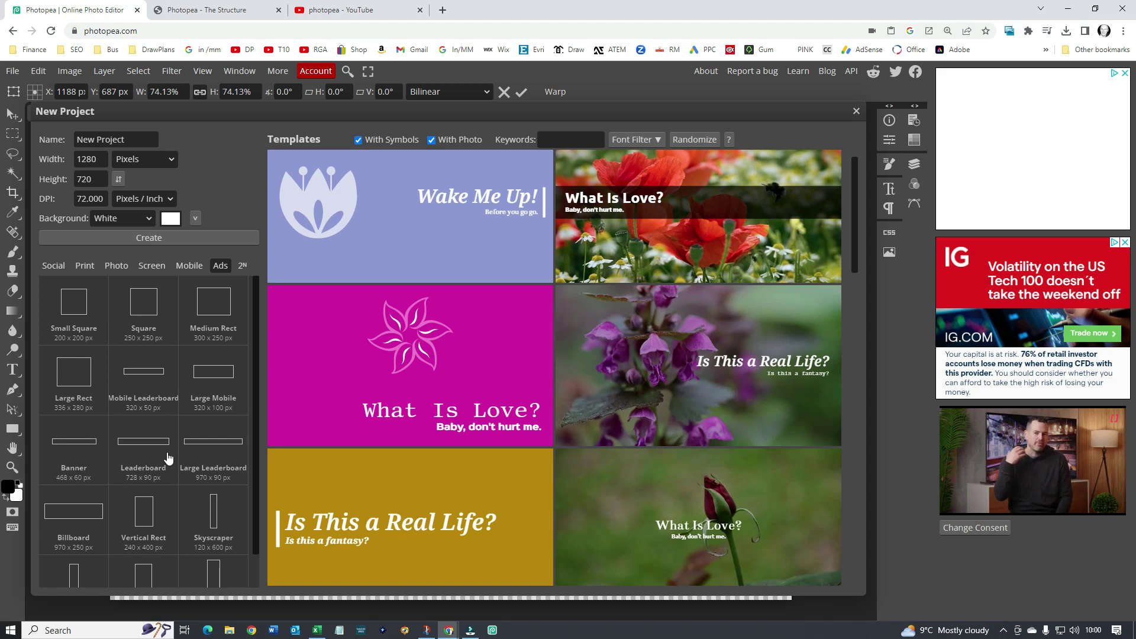
scroll(140, 461, down, 1)
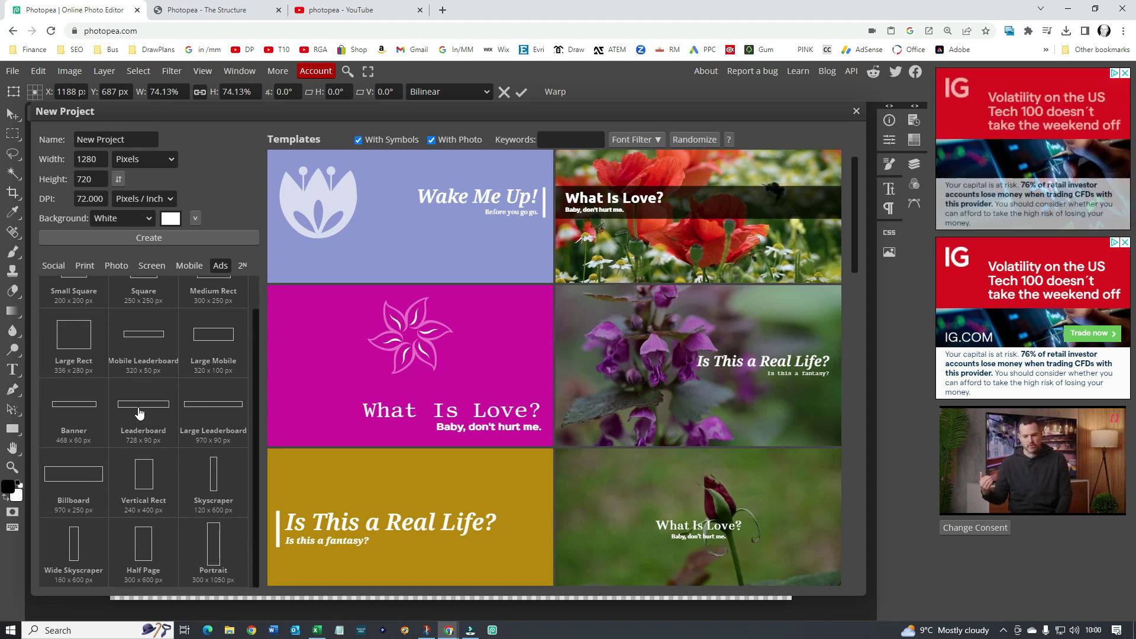
scroll(93, 462, up, 1)
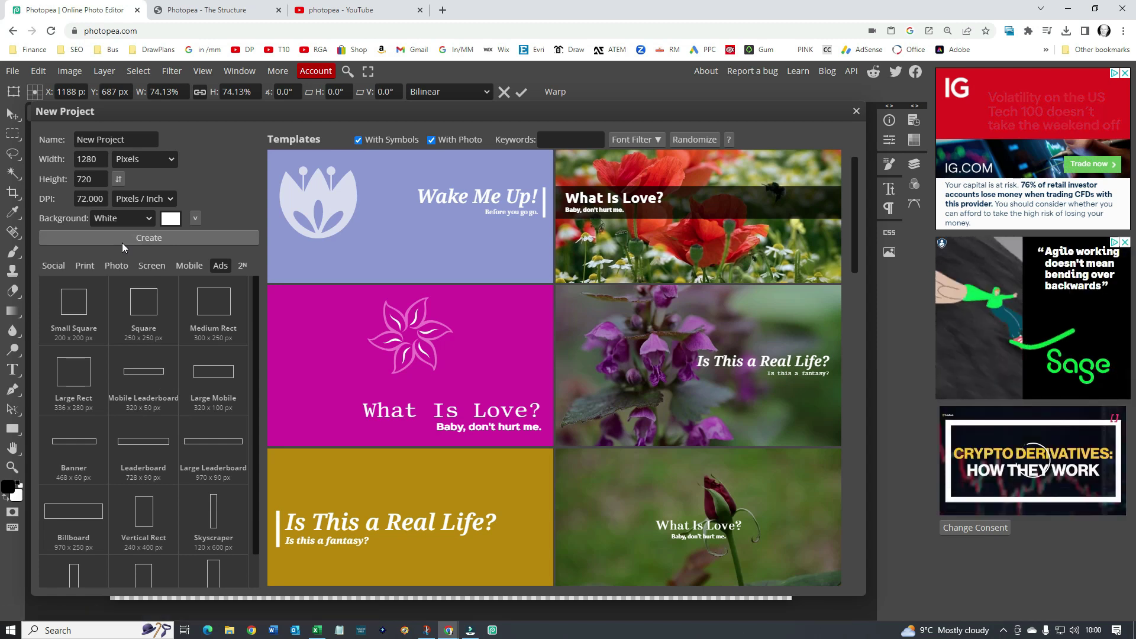
Step: Switch back to the Social size presets, keeping the 1280 x 720 px size
click(59, 267)
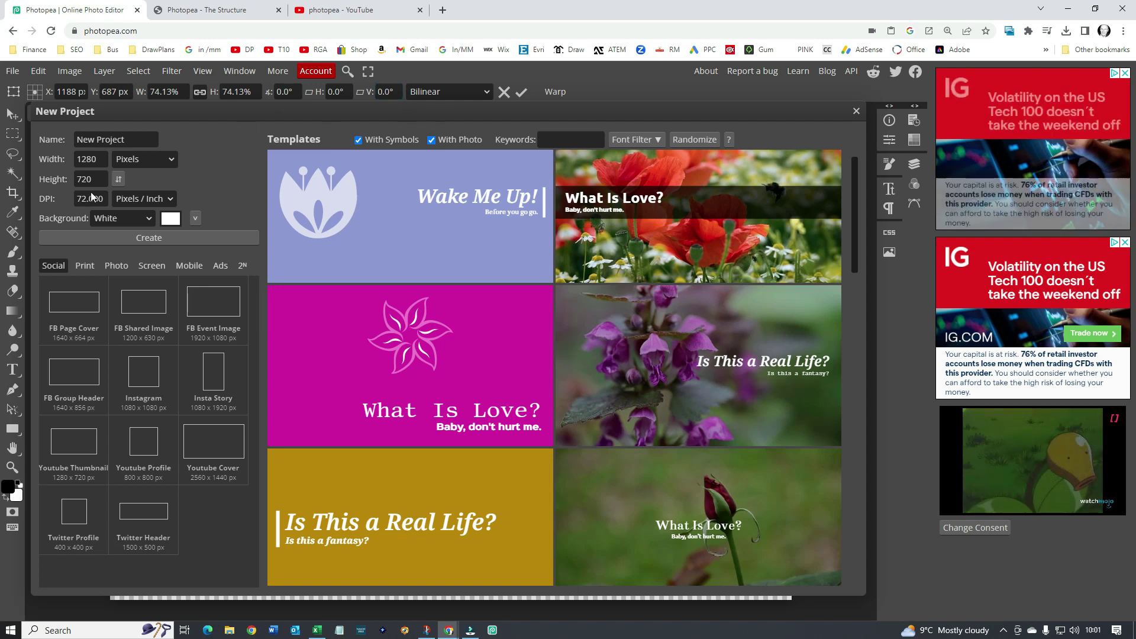
Step: Dismiss the New Project dialog without creating anything, returning to camera.psd's webcam photo
click(889, 107)
click(915, 109)
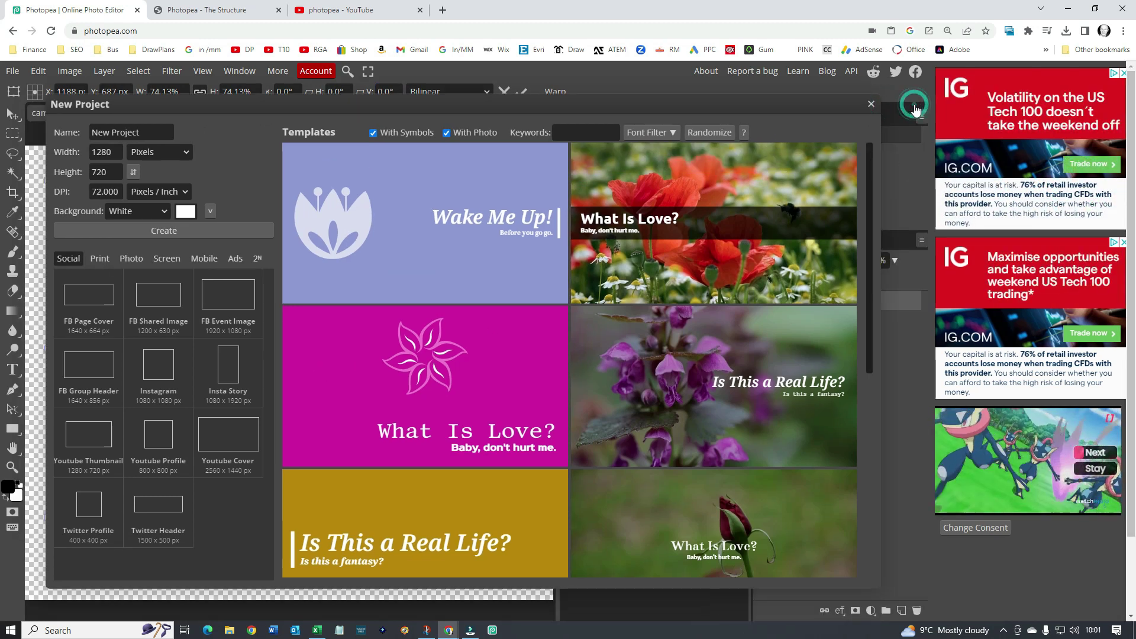
click(870, 105)
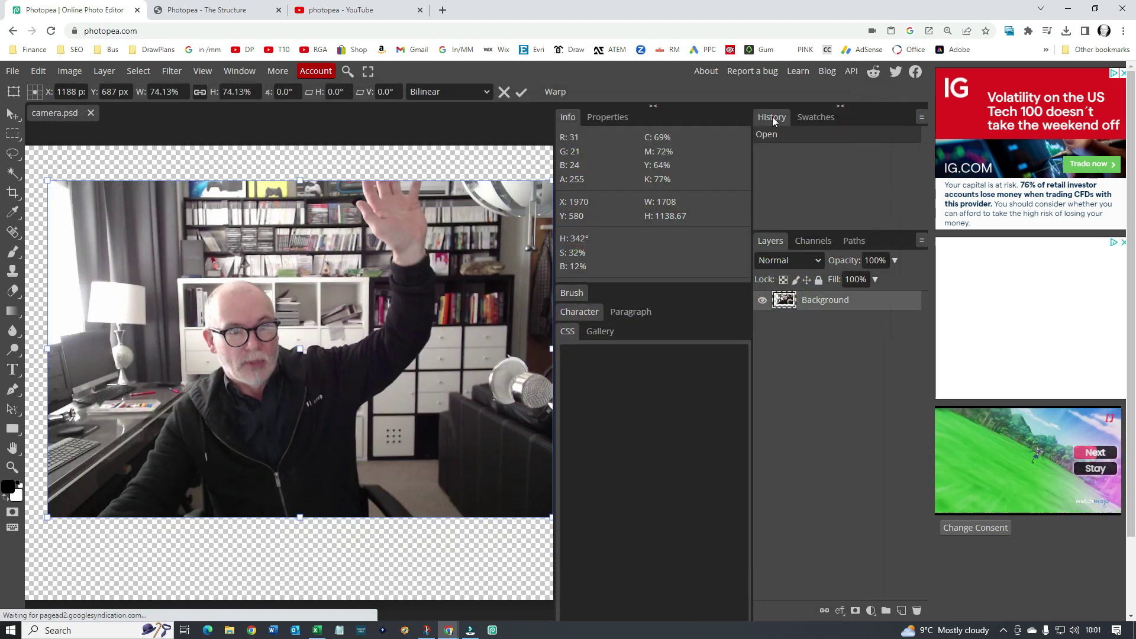